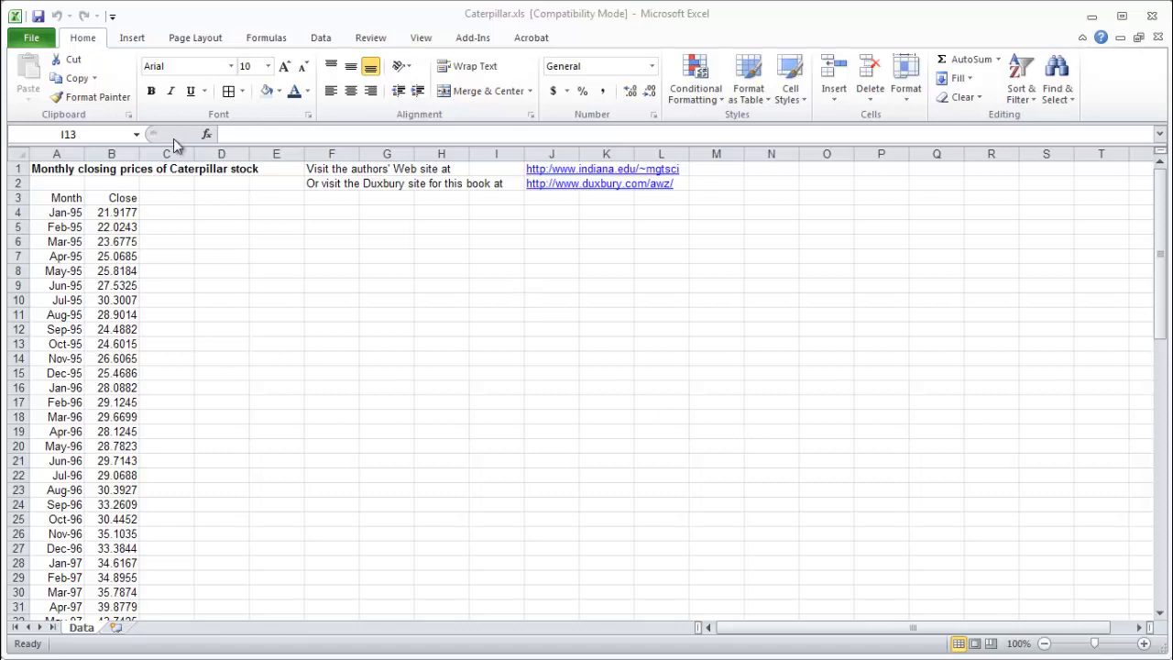
Step: Start the StatPro Runs Test for Randomness with the data range B3:B79, covering the Close column and its label
left_click(235, 212)
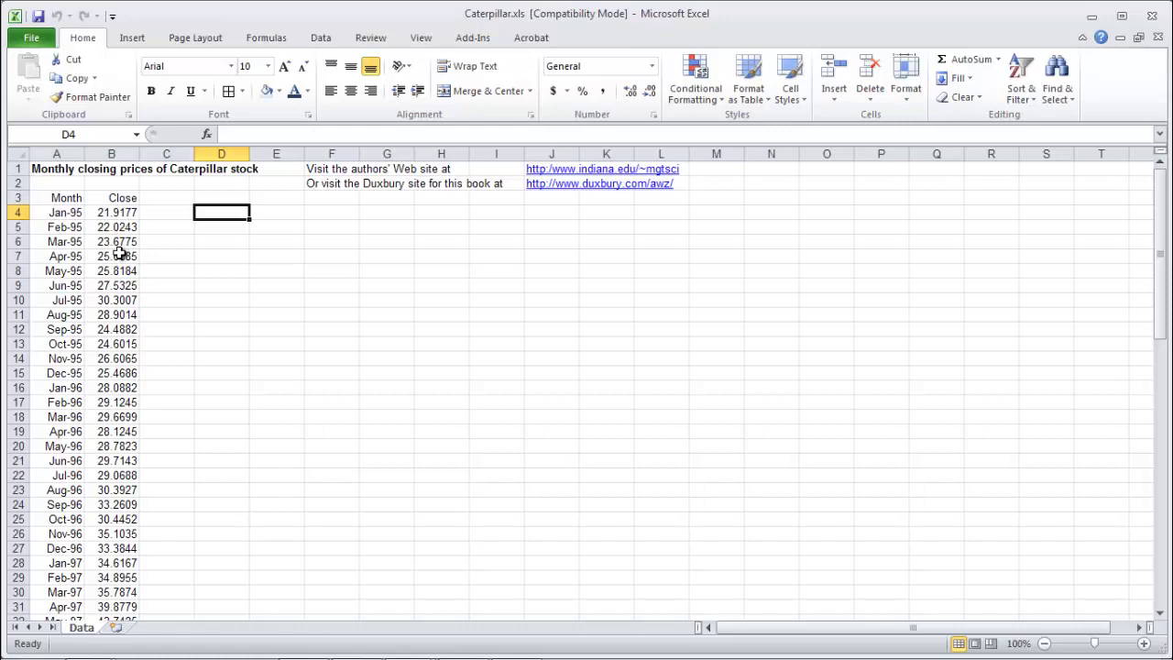
left_click(172, 196)
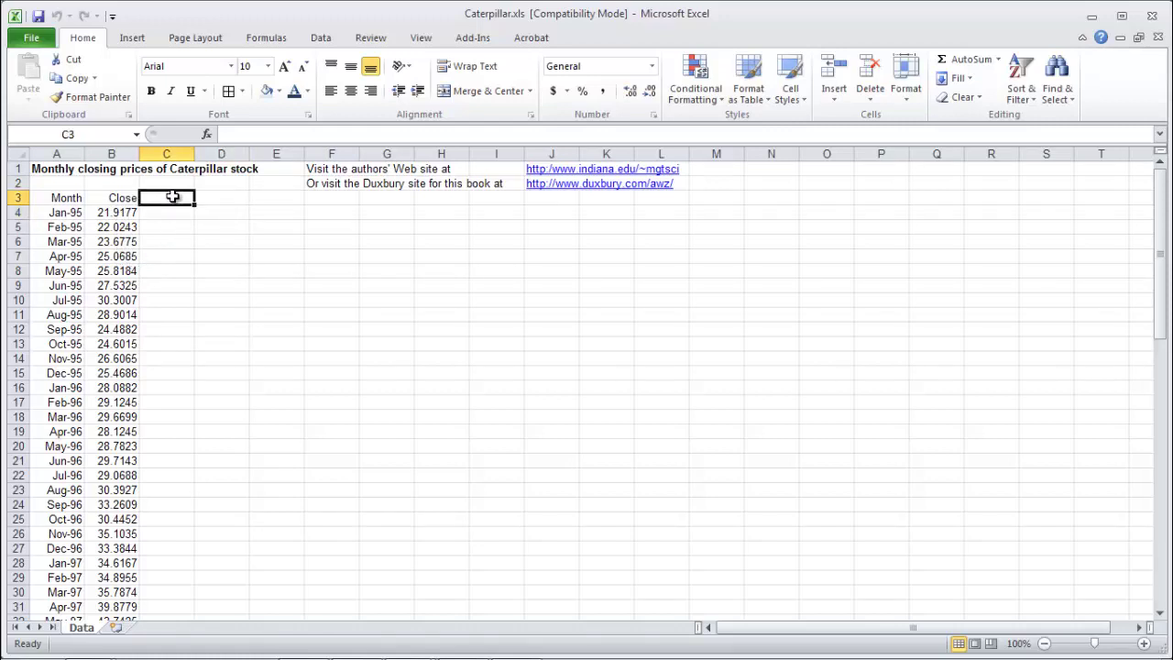
left_click(482, 44)
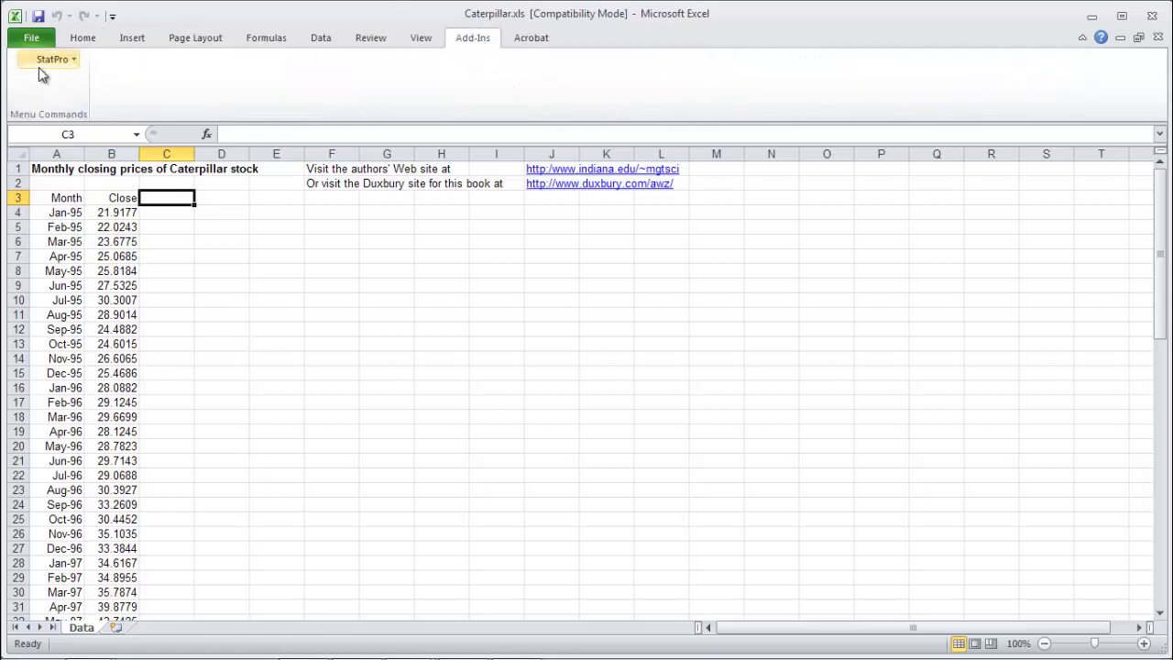
left_click(46, 63)
mouse_move(55, 83)
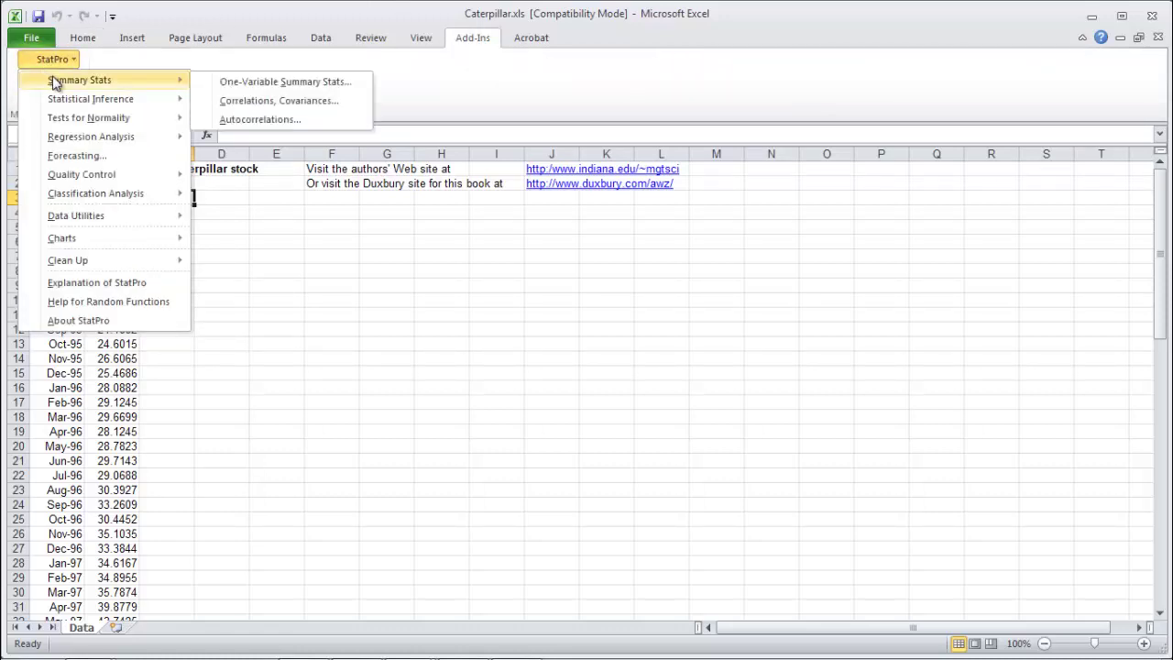
mouse_move(76, 102)
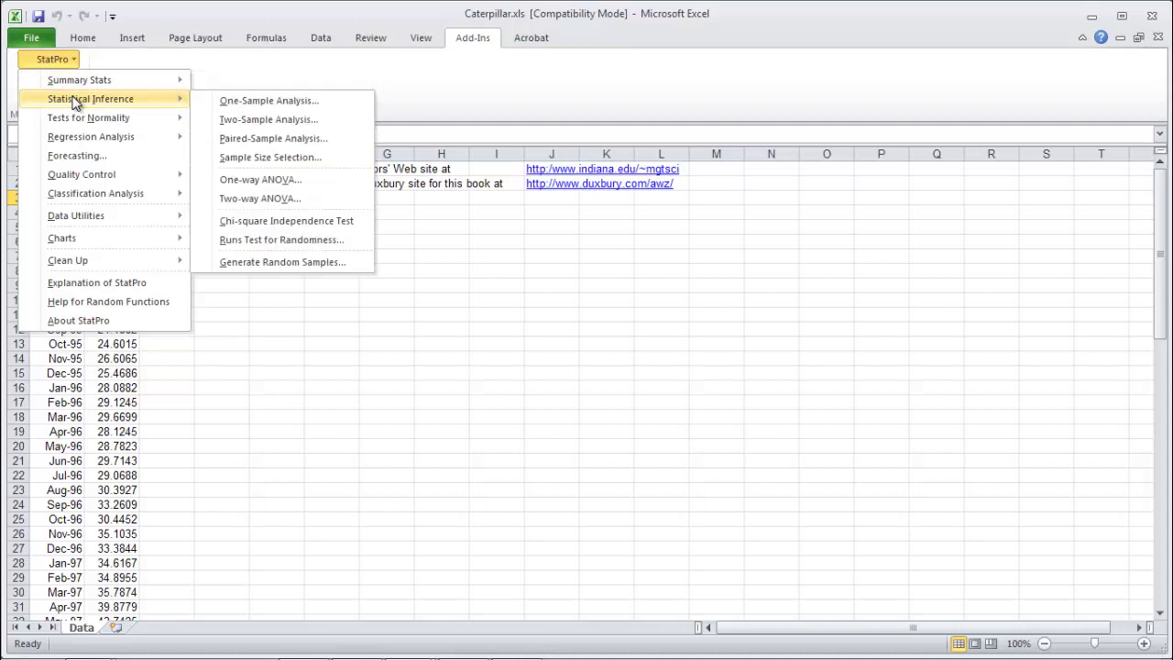
left_click(287, 241)
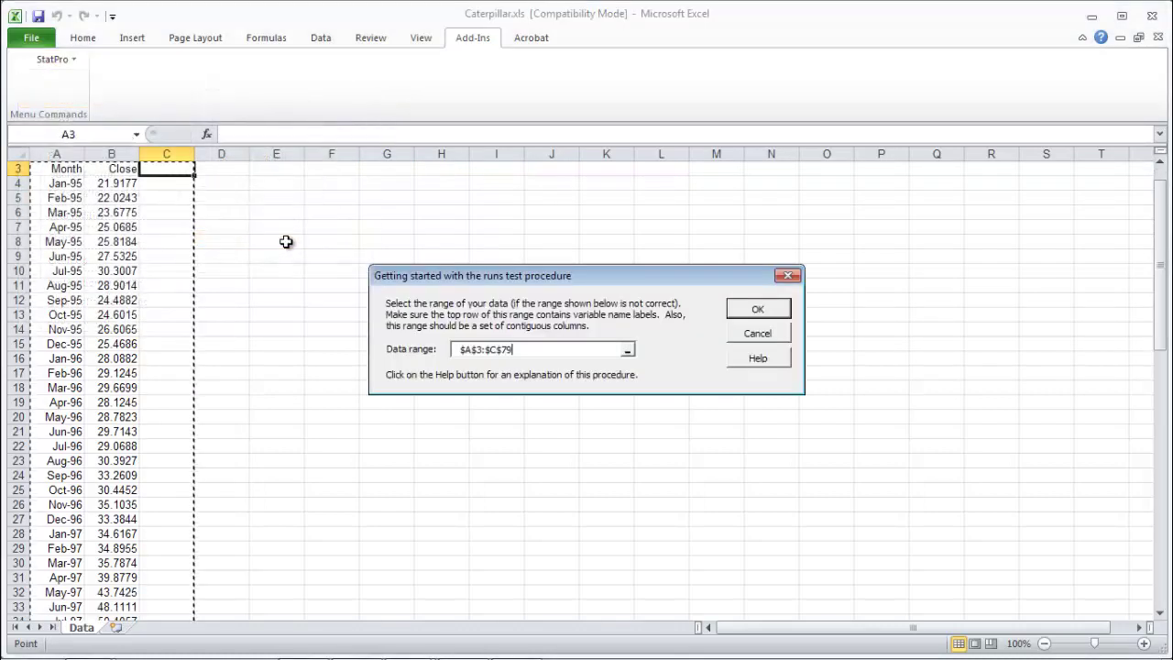
left_click(128, 170)
key("ctrl+shift+Down")
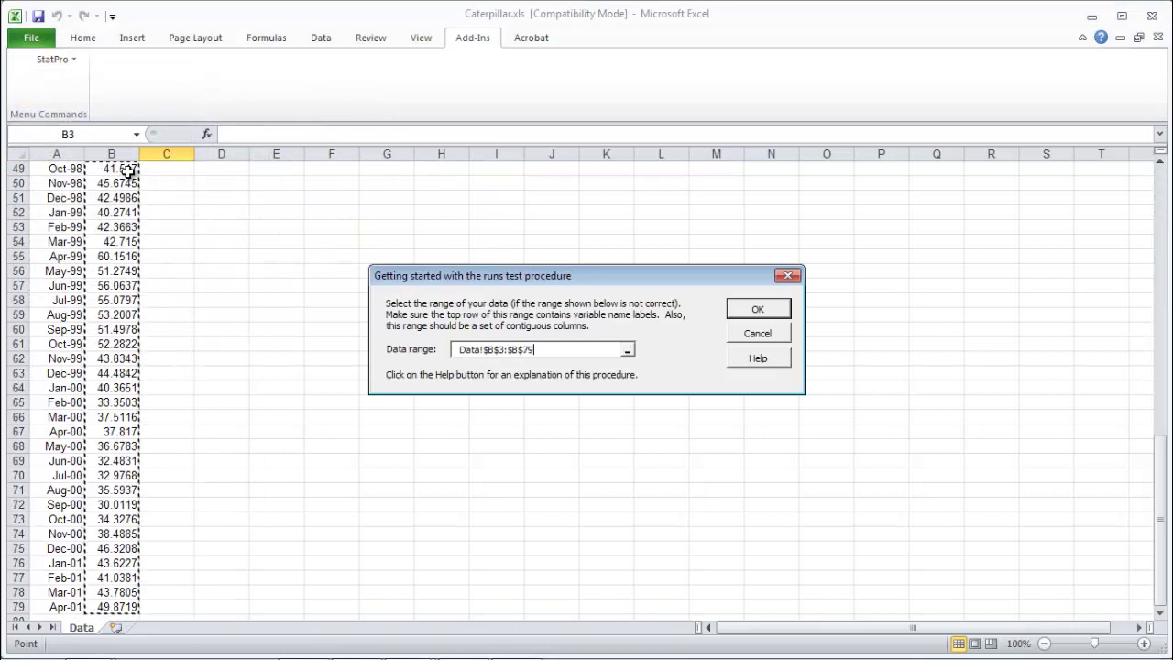
left_click(756, 309)
Step: Run the runs test on the Close variable and place the results to the right of the data
left_click(753, 404)
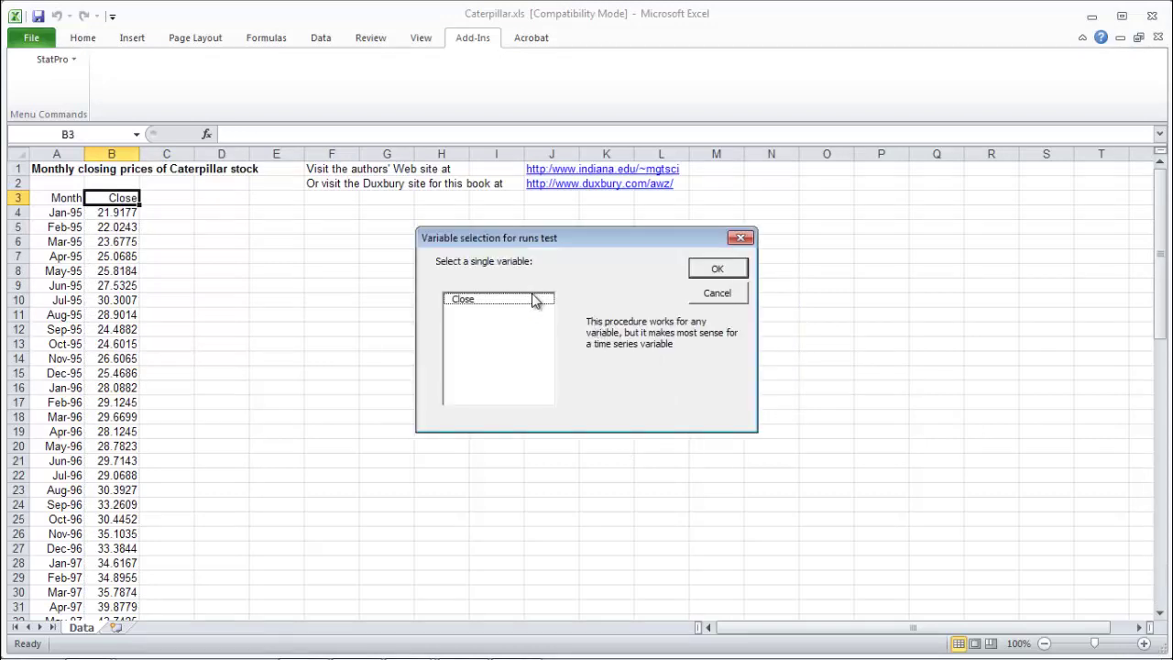
left_click(535, 299)
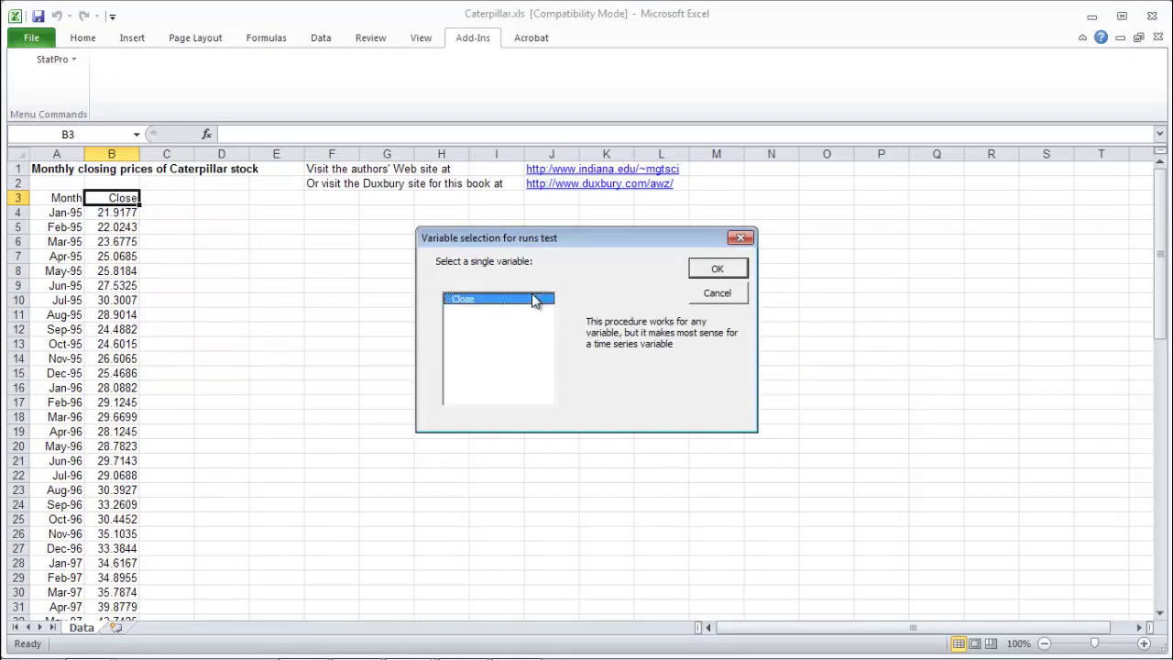
left_click(718, 270)
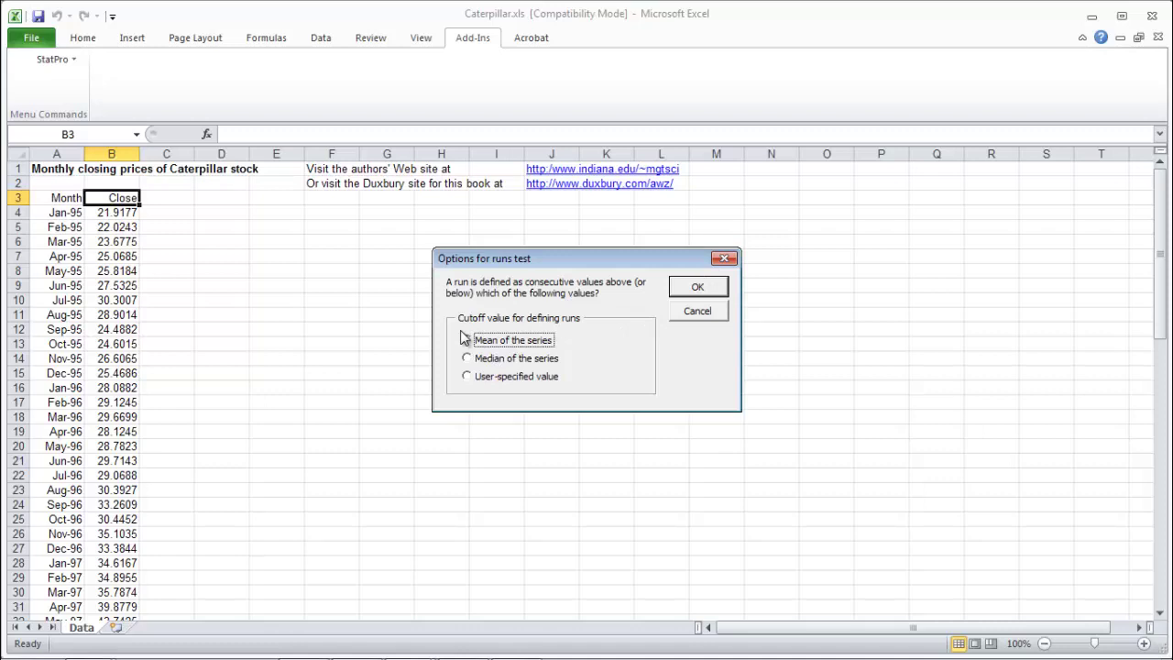
left_click(687, 287)
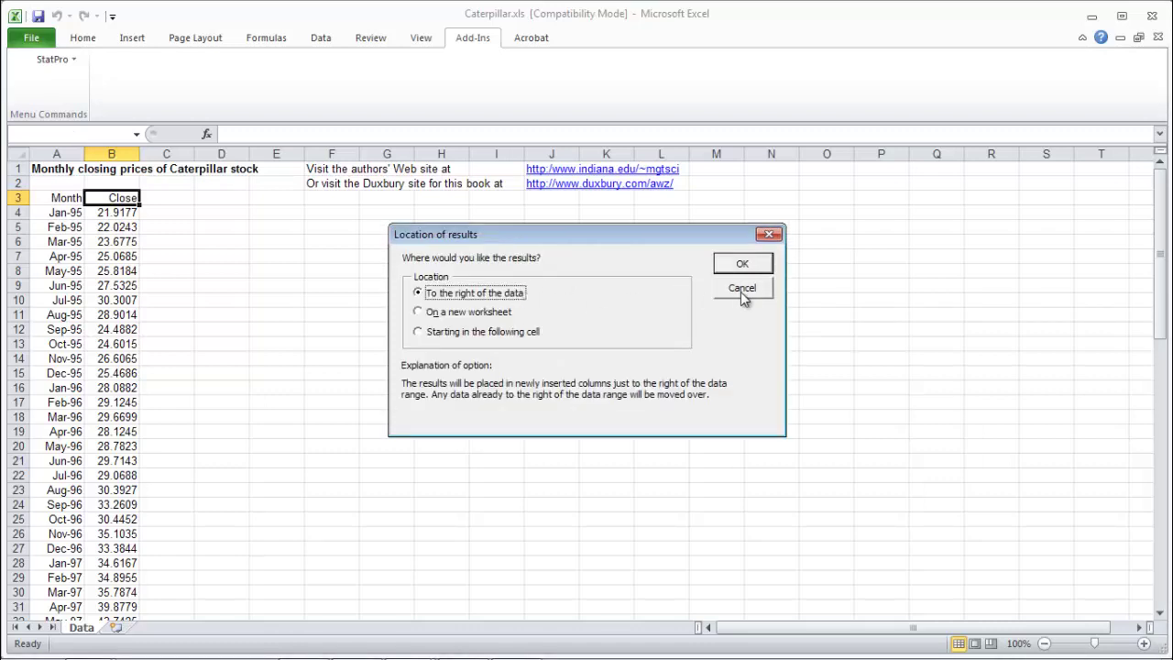
left_click(743, 264)
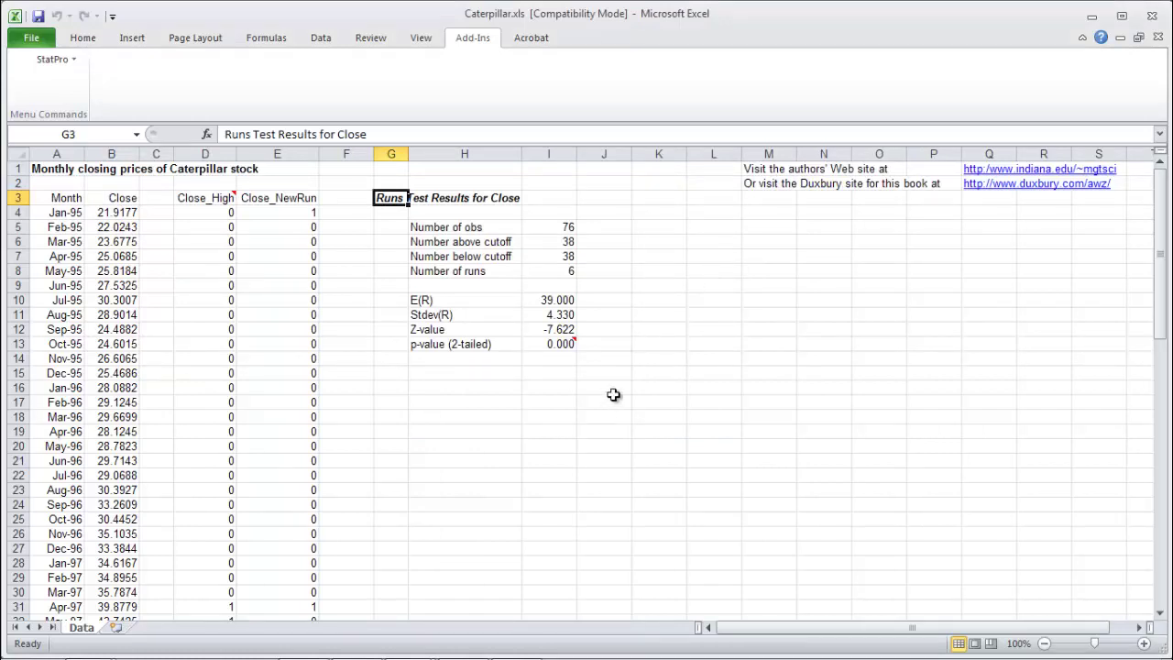
Step: Note beside the p-value, in J13, "under 0.05 - therefore the closing prices are not random"
mouse_move(553, 349)
left_click(598, 344)
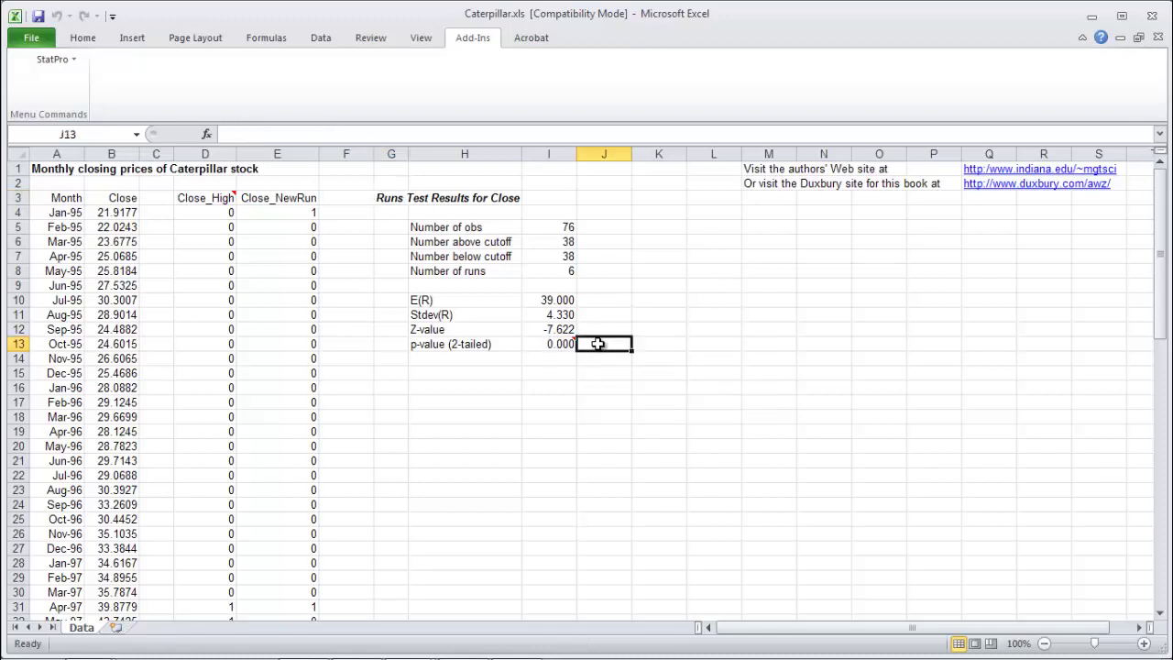
type("under 0.")
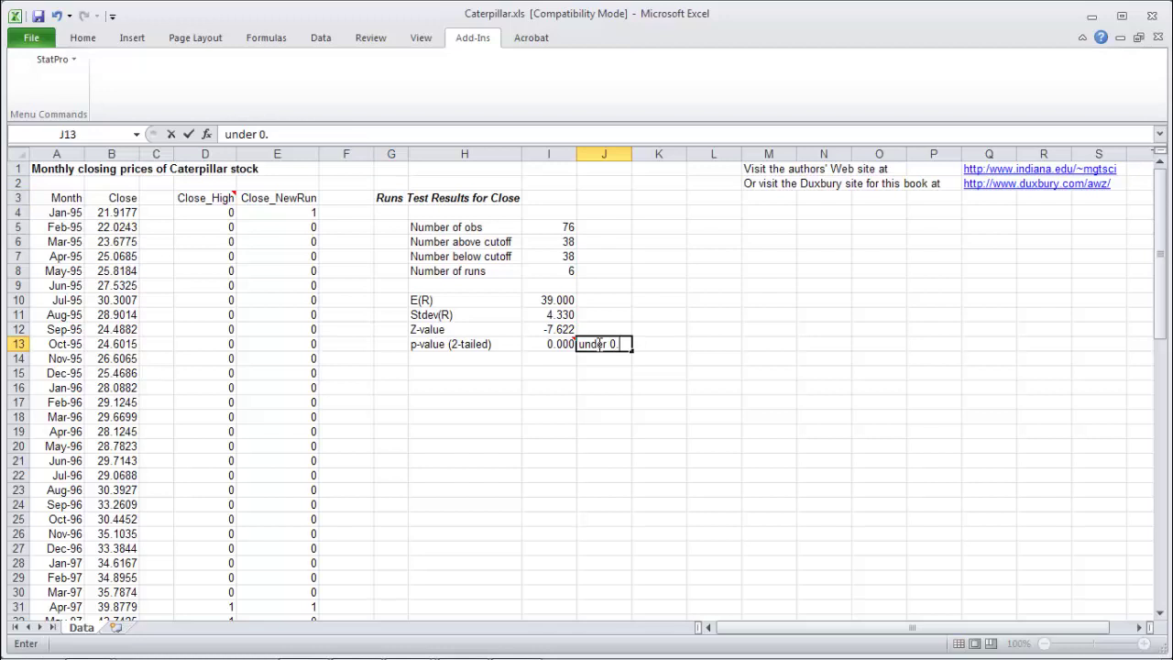
type("05 - therefore the data is")
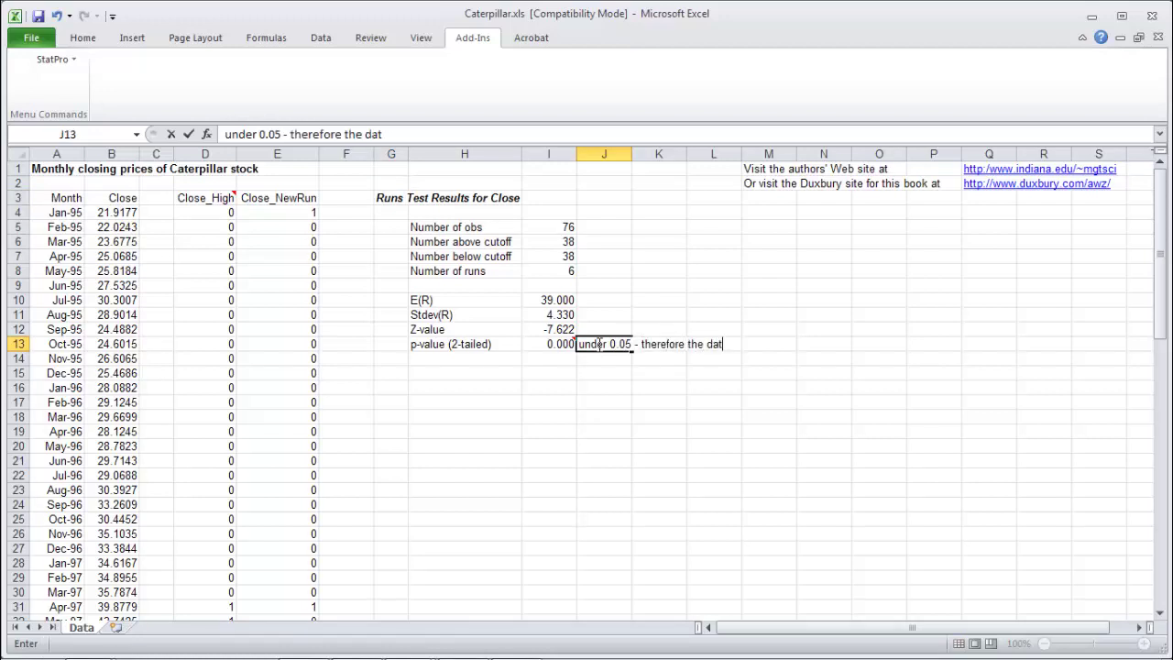
key("BackSpace")
key("BackSpace")
key("BackSpace")
key("BackSpace")
key("BackSpace")
key("BackSpace")
key("BackSpace")
type("close")
key("BackSpace")
type("ing price")
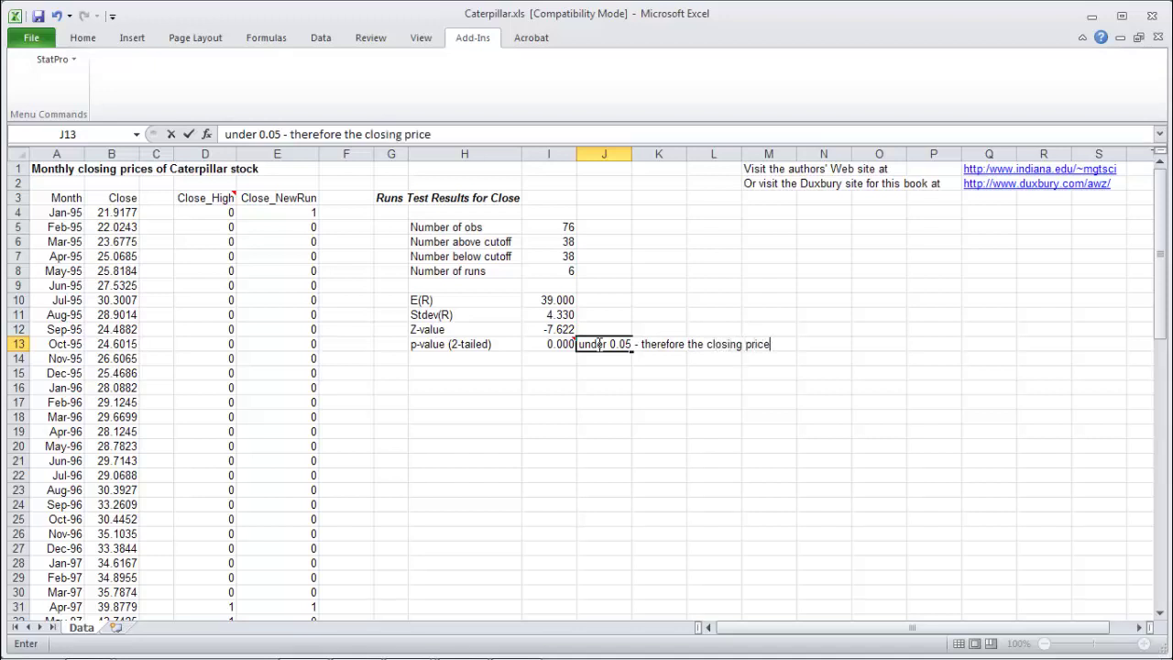
type("s are not random")
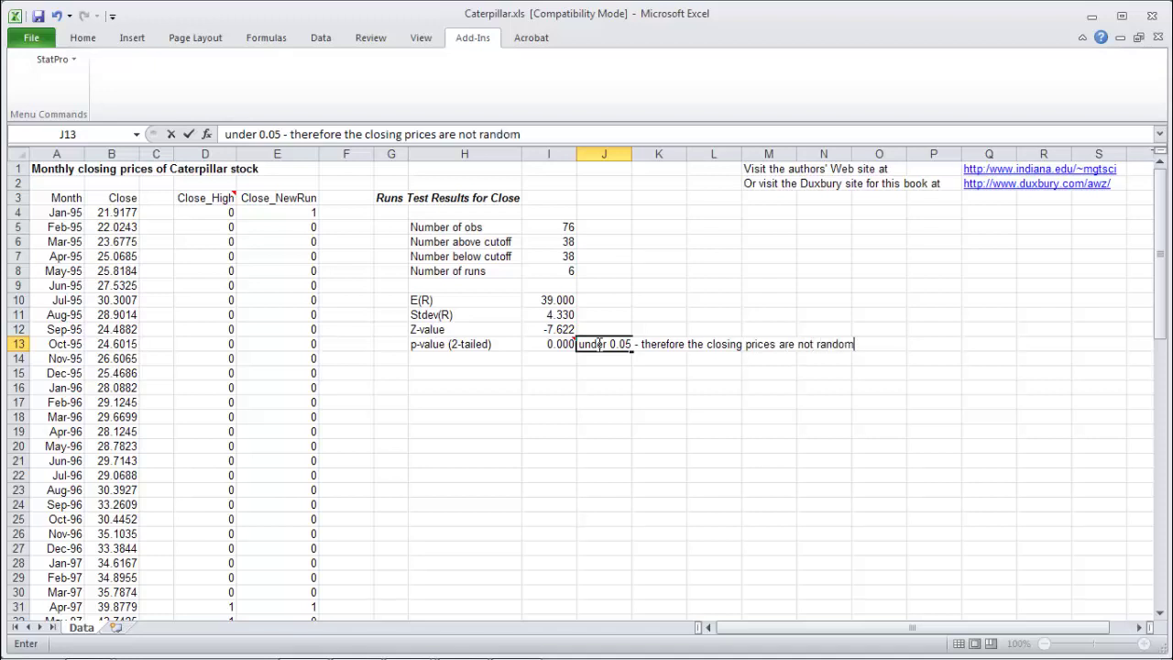
key("Return")
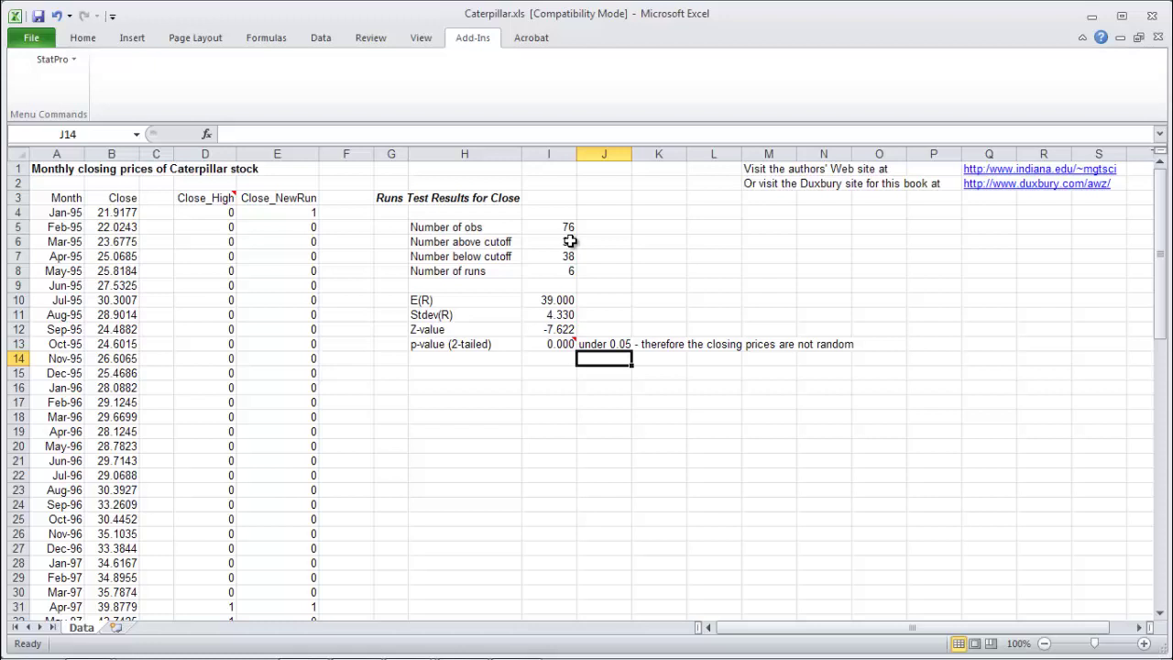
Step: Label the Number of runs in J8 as "actual # runs" and E(R) in J10 as "expected # runs"
left_click(599, 271)
type("ac")
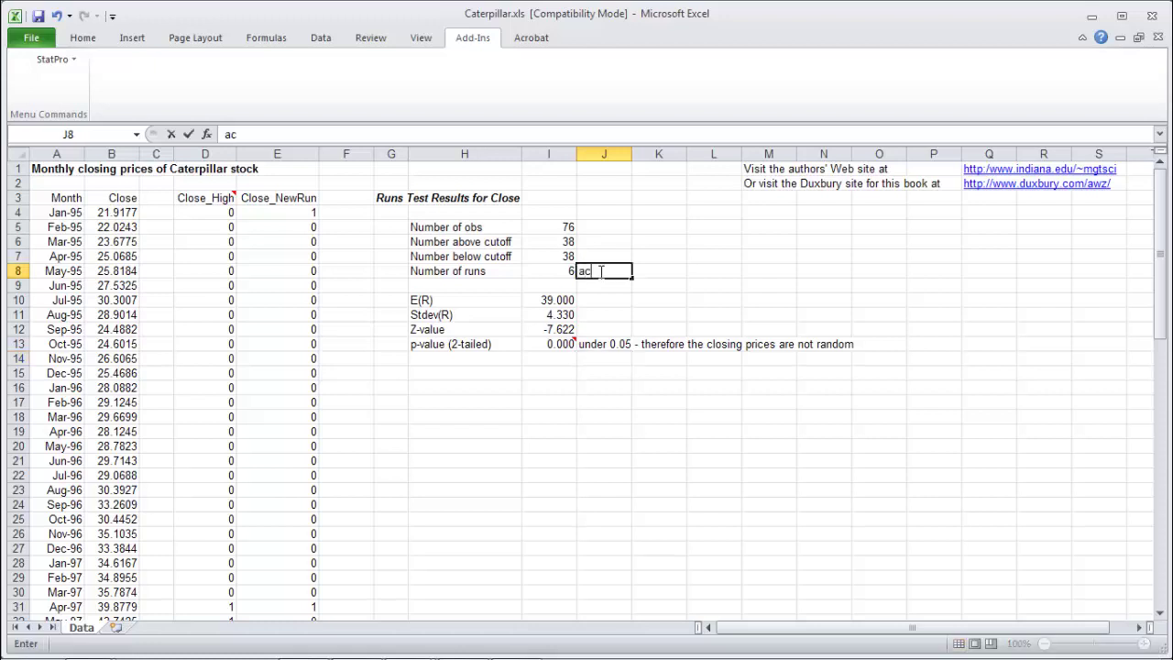
type("tual # runs")
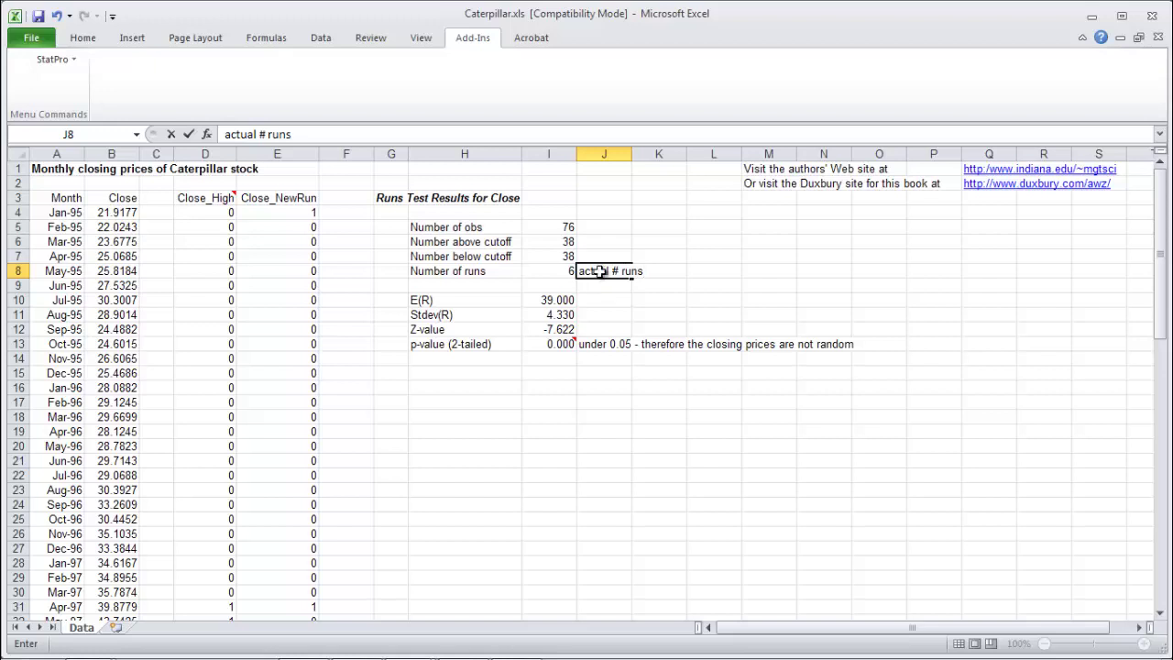
key("Return")
key("Return")
type("expect")
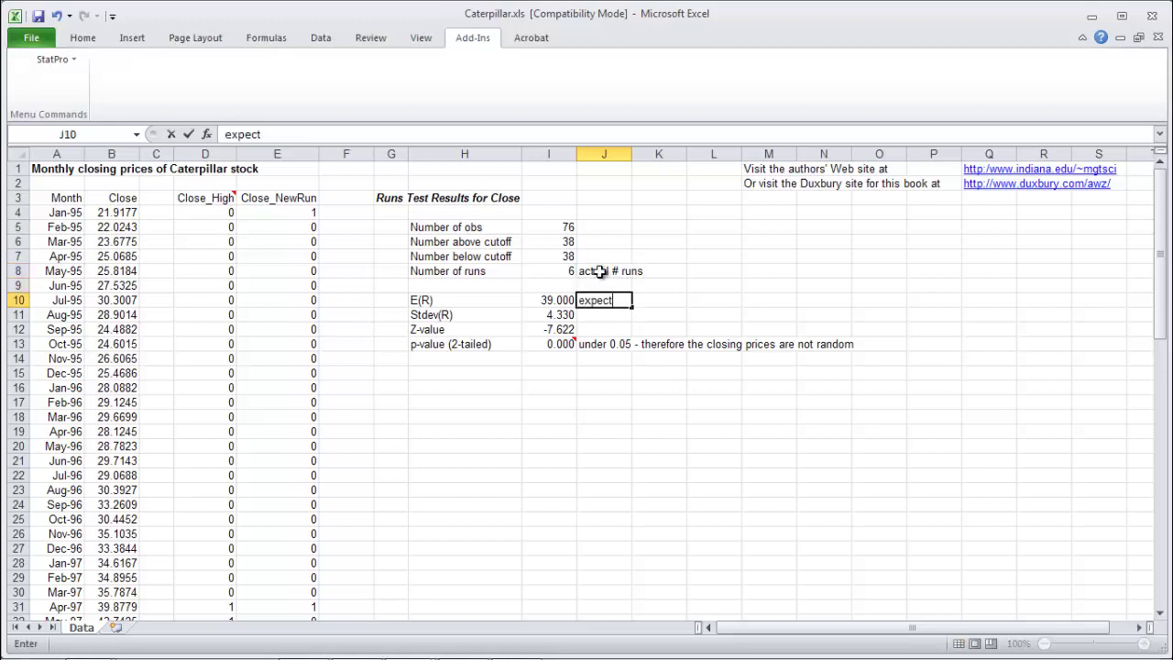
type("ed # runs")
key("Return")
Step: Compare the actual number of runs with the expected number of runs in the test results
key("Up")
key("Up")
key("Up")
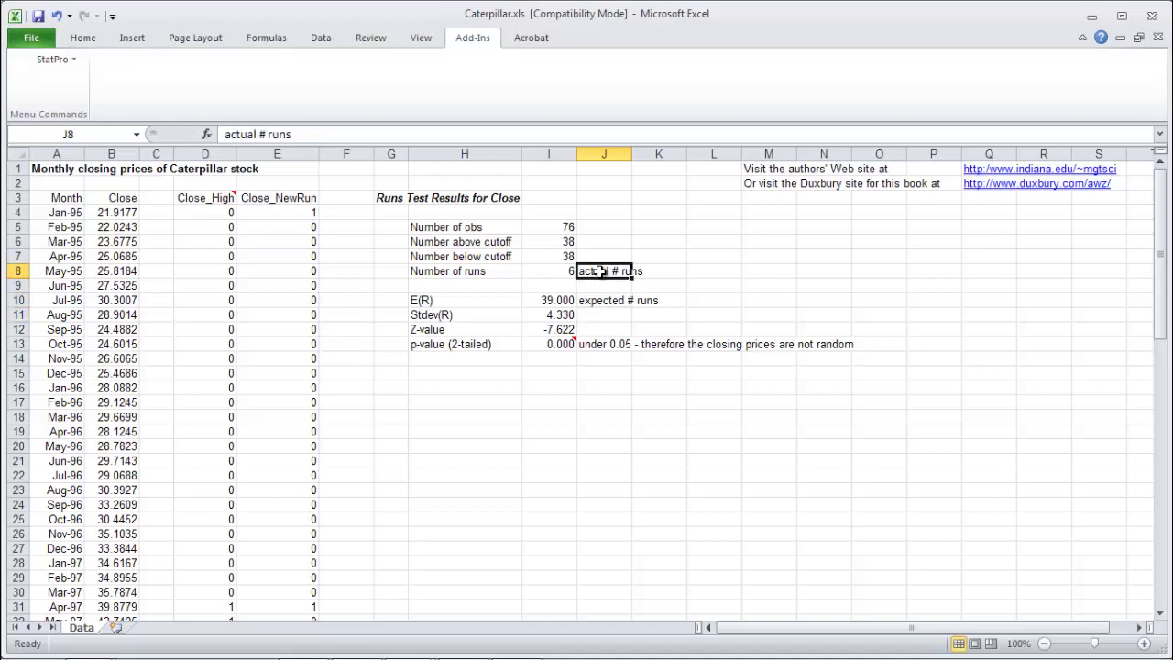
key("Down")
key("Down")
key("Up")
key("Up")
key("Down")
key("Down")
key("Left")
key("Up")
key("Up")
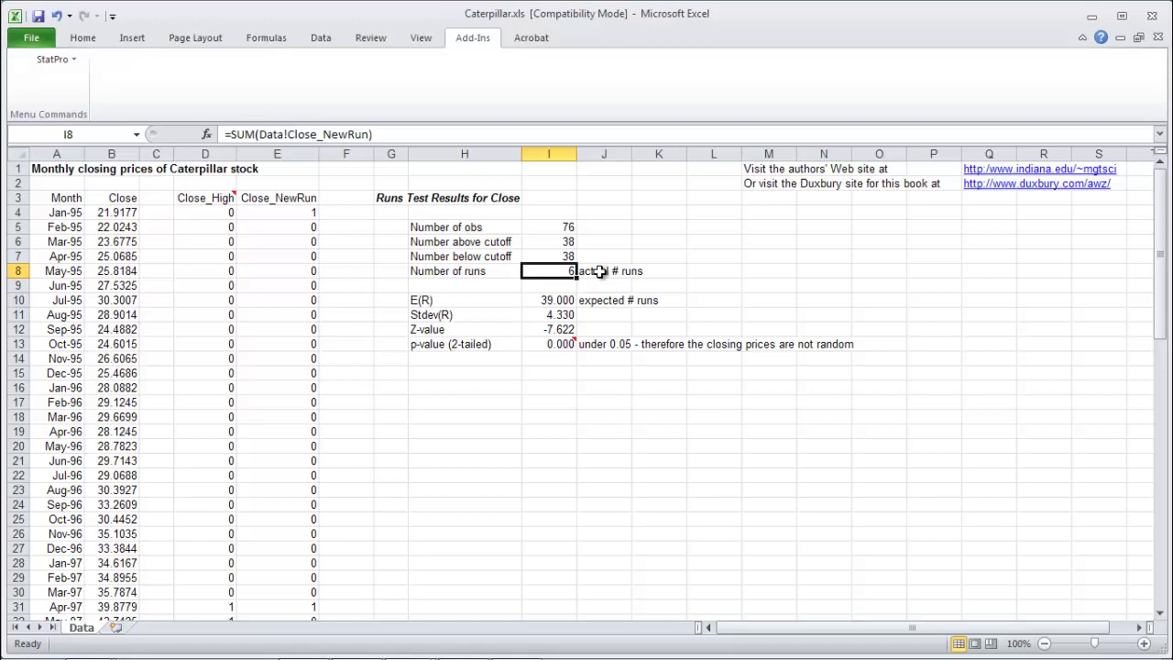
Step: Start a StatPro time series plot from within the Month and Close data, using the range A3:B79
key("Left")
key("Left")
key("Left")
key("Left")
key("Left")
key("Left")
key("Left")
key("Left")
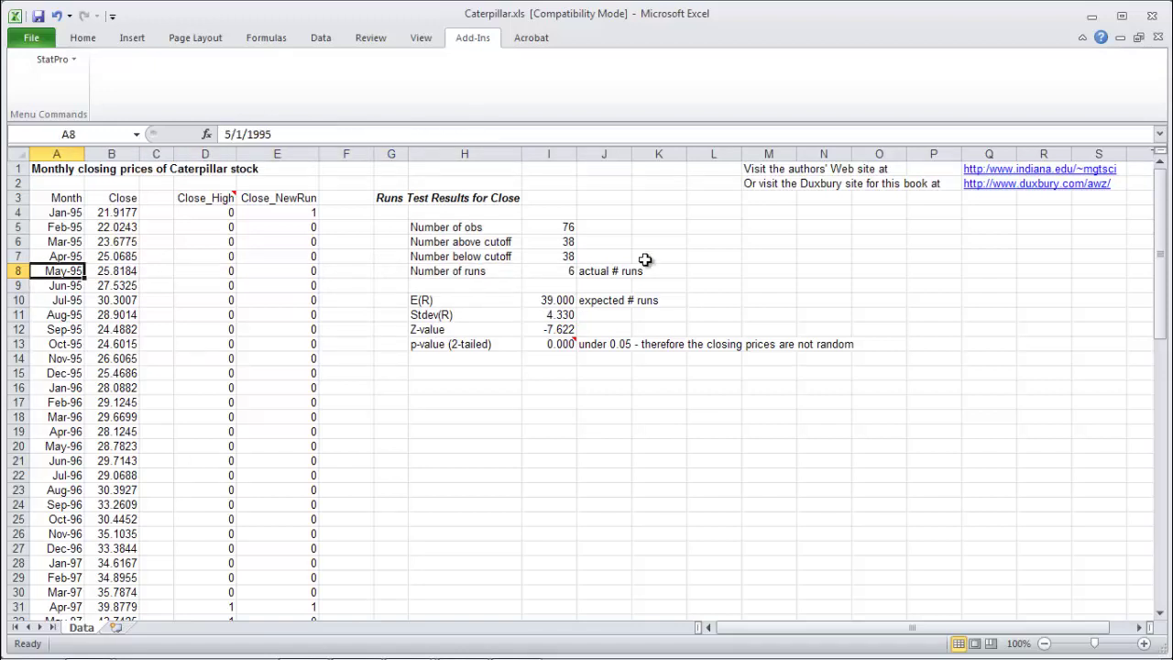
left_click(67, 60)
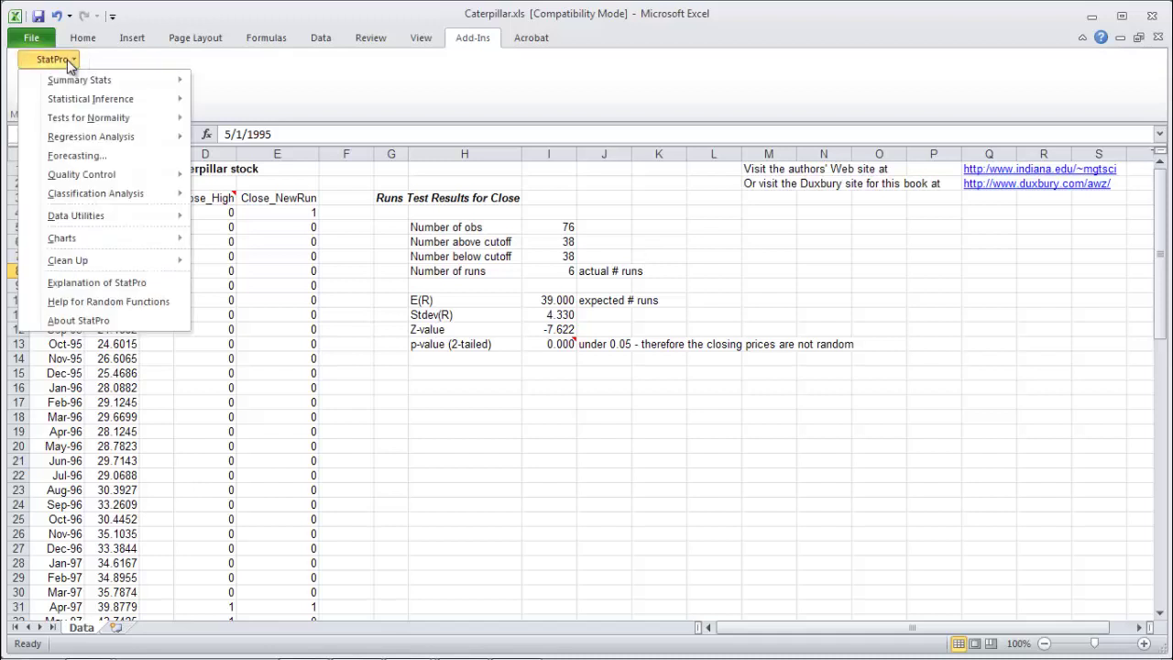
mouse_move(109, 238)
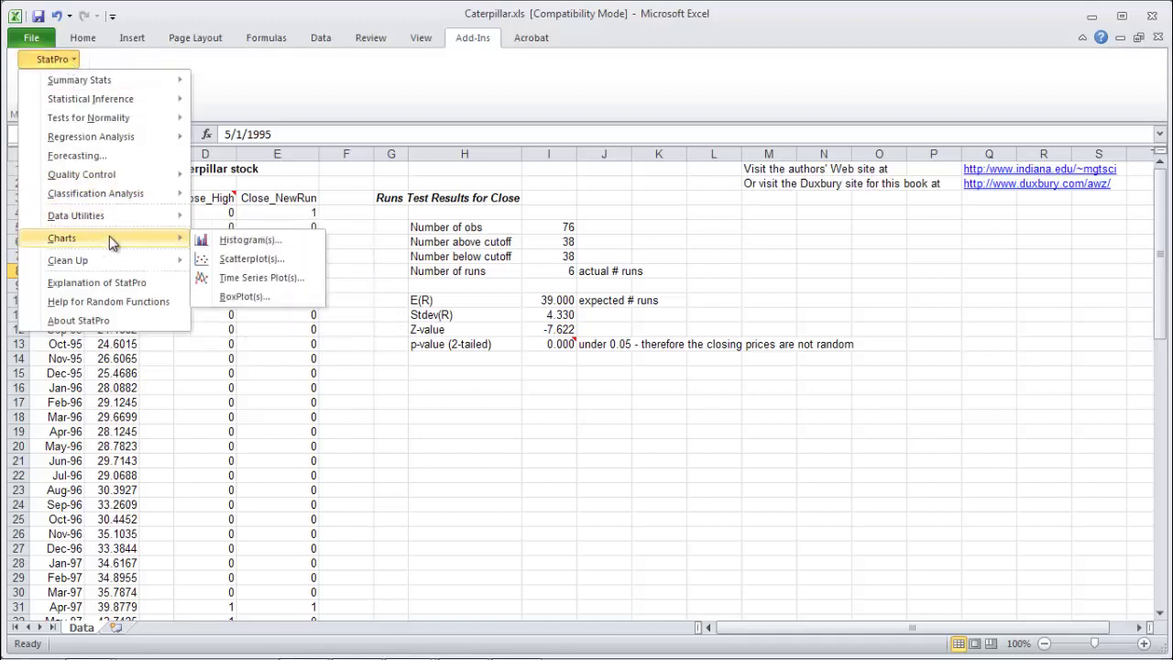
left_click(251, 279)
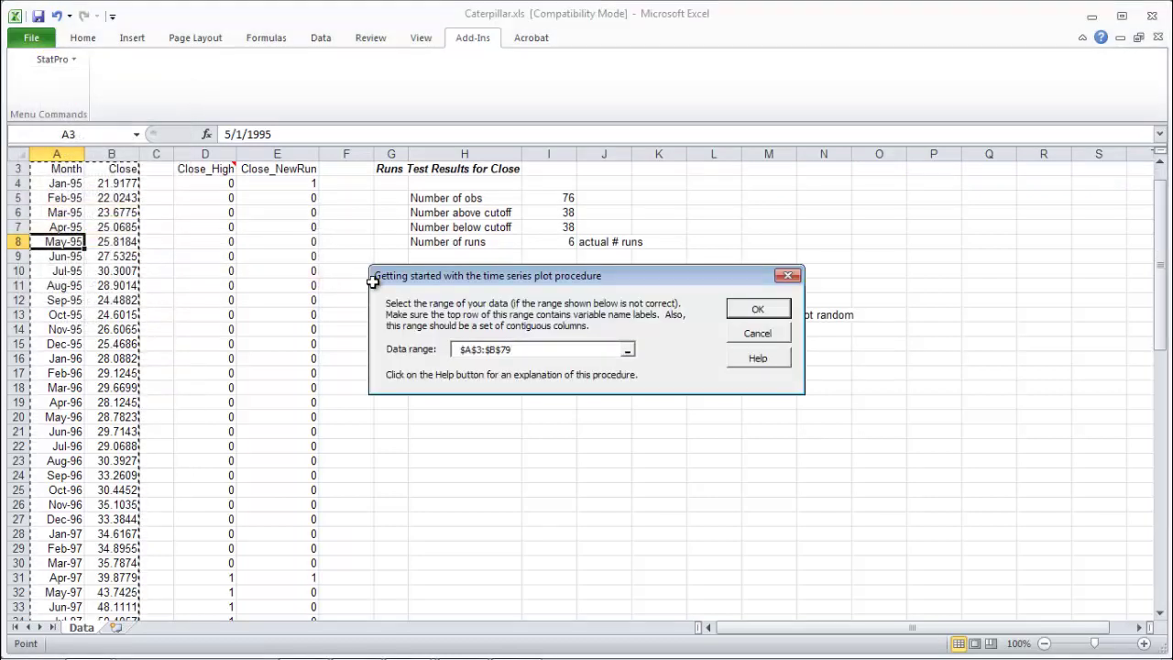
left_click(783, 309)
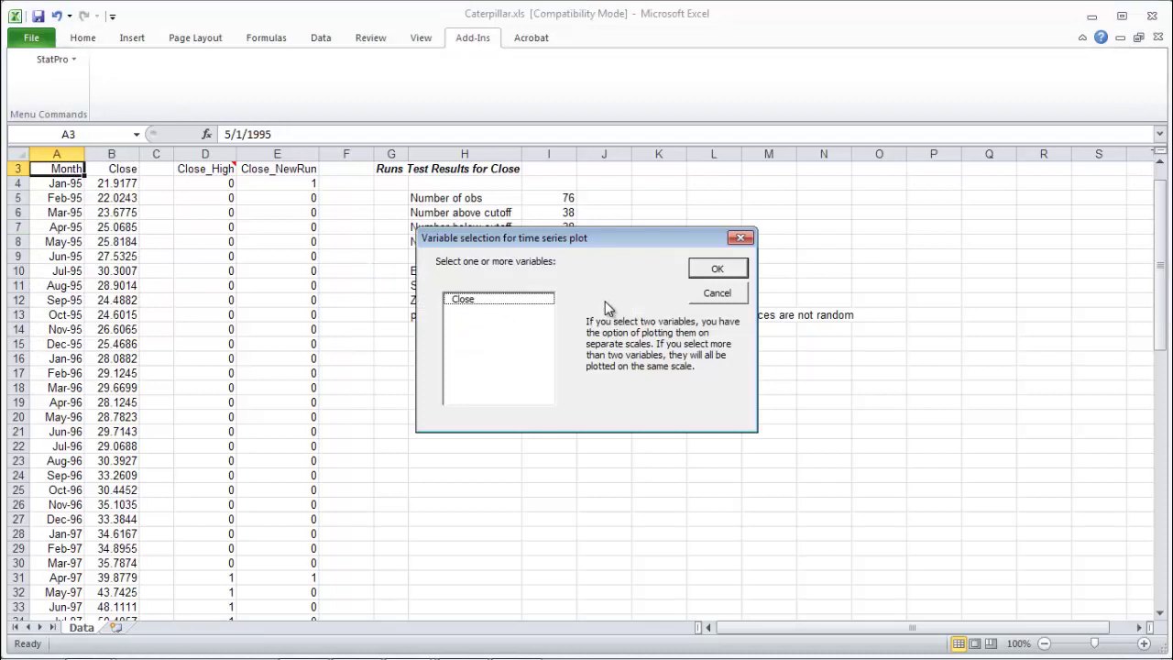
Step: Create the time series plot of the Close variable, specifying that the data set has a date variable
left_click(546, 301)
left_click(700, 272)
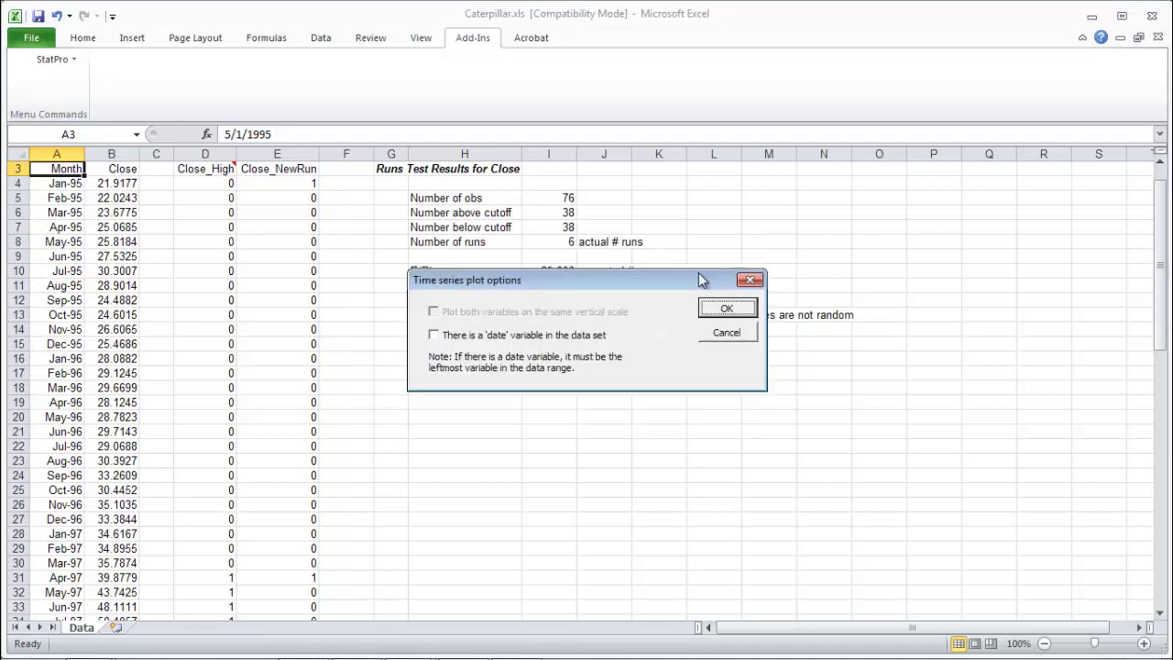
left_click(463, 337)
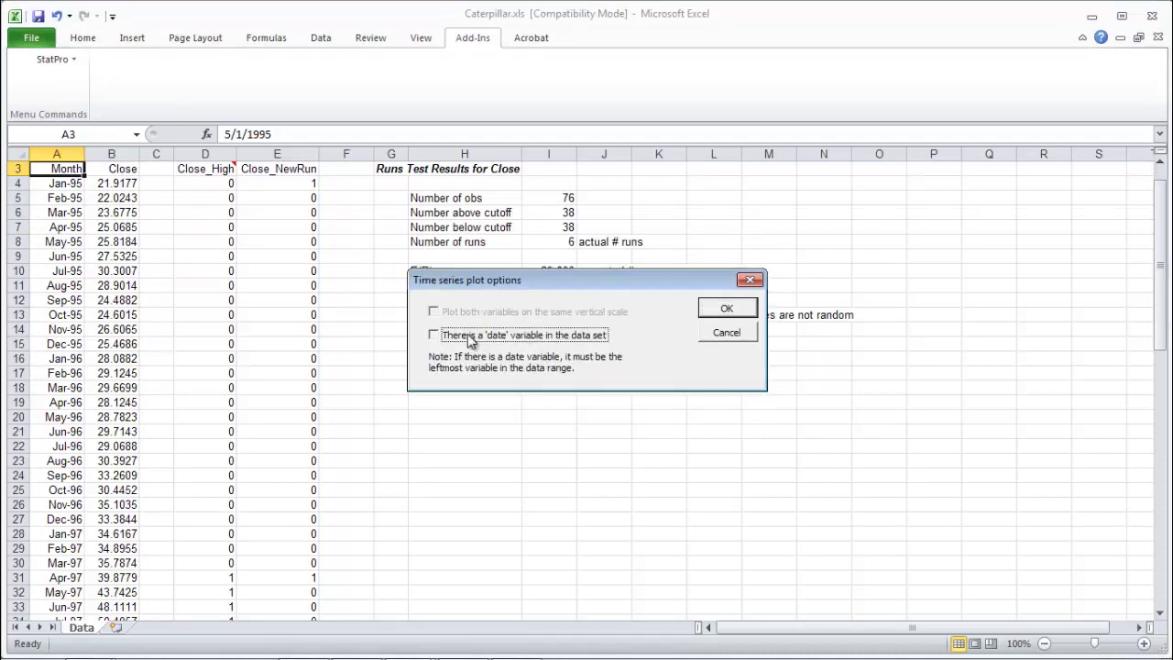
left_click(729, 309)
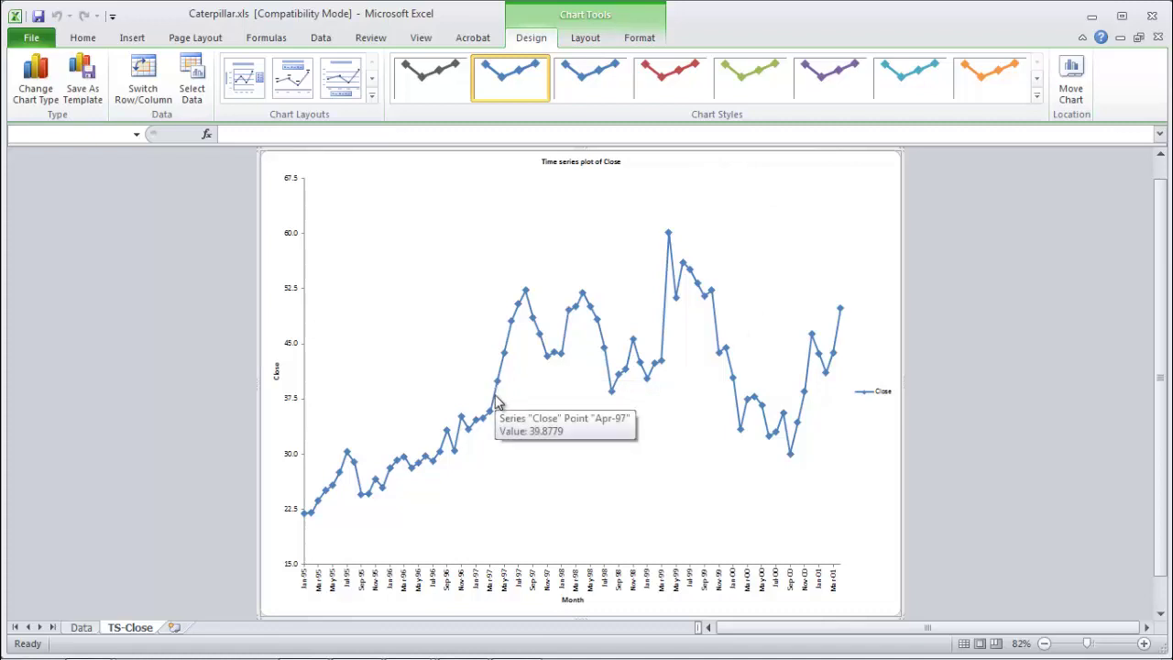
Step: Try adding a linear trendline with its intercept set to 0.0 to the Close series
left_click(496, 403)
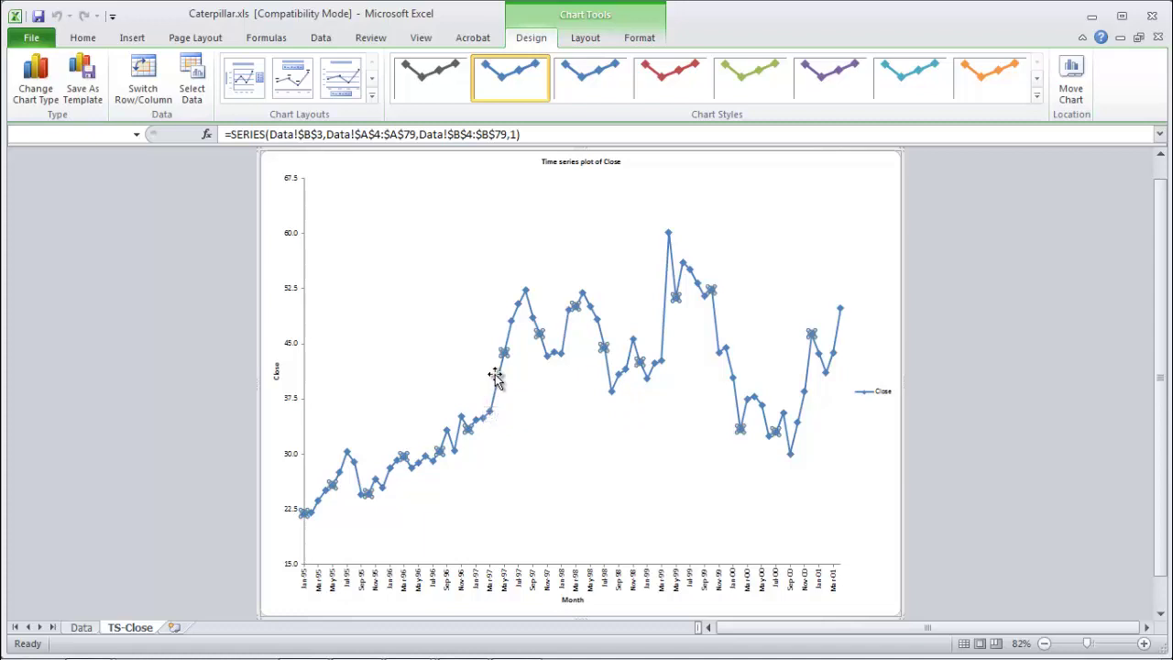
mouse_move(501, 382)
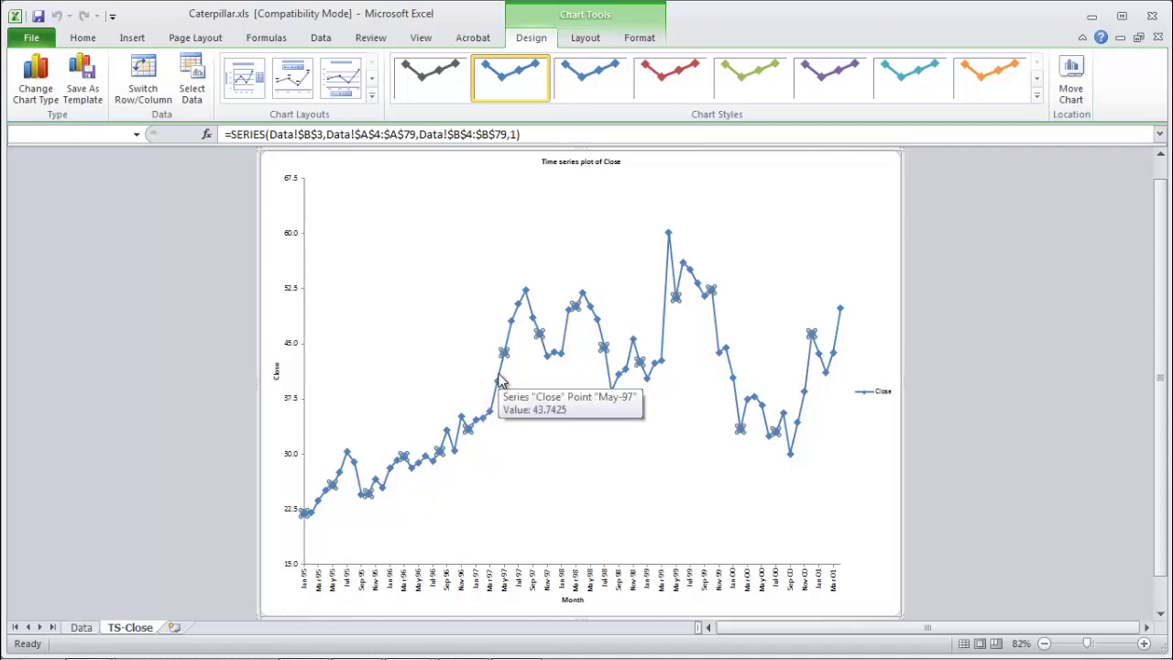
right_click(501, 381)
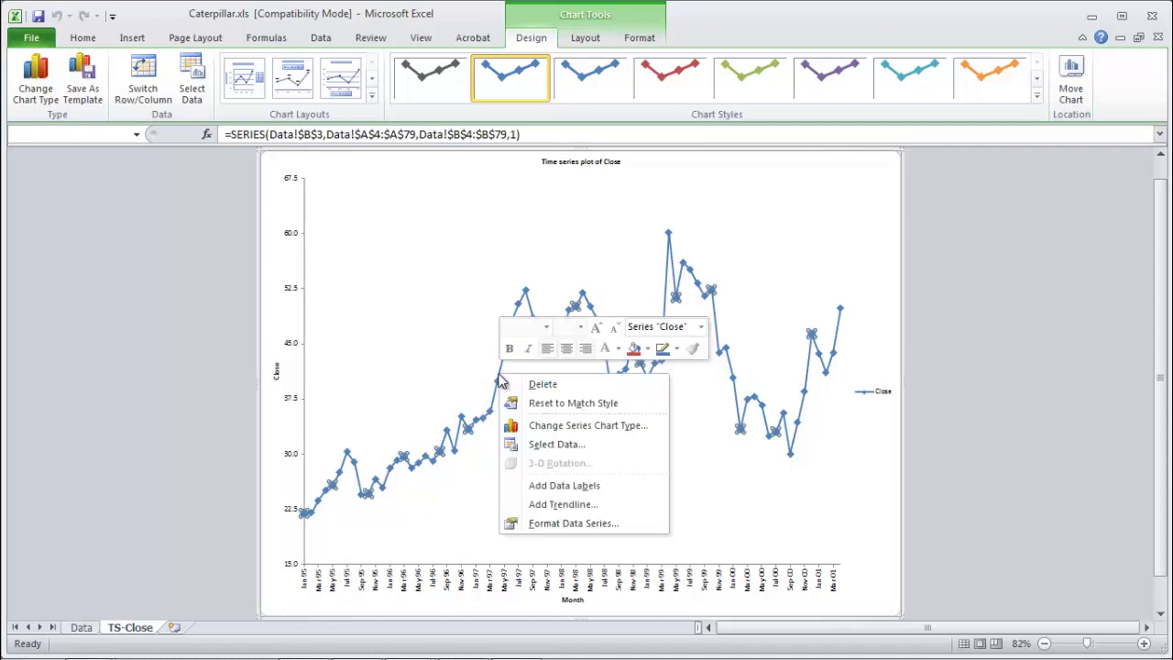
left_click(575, 505)
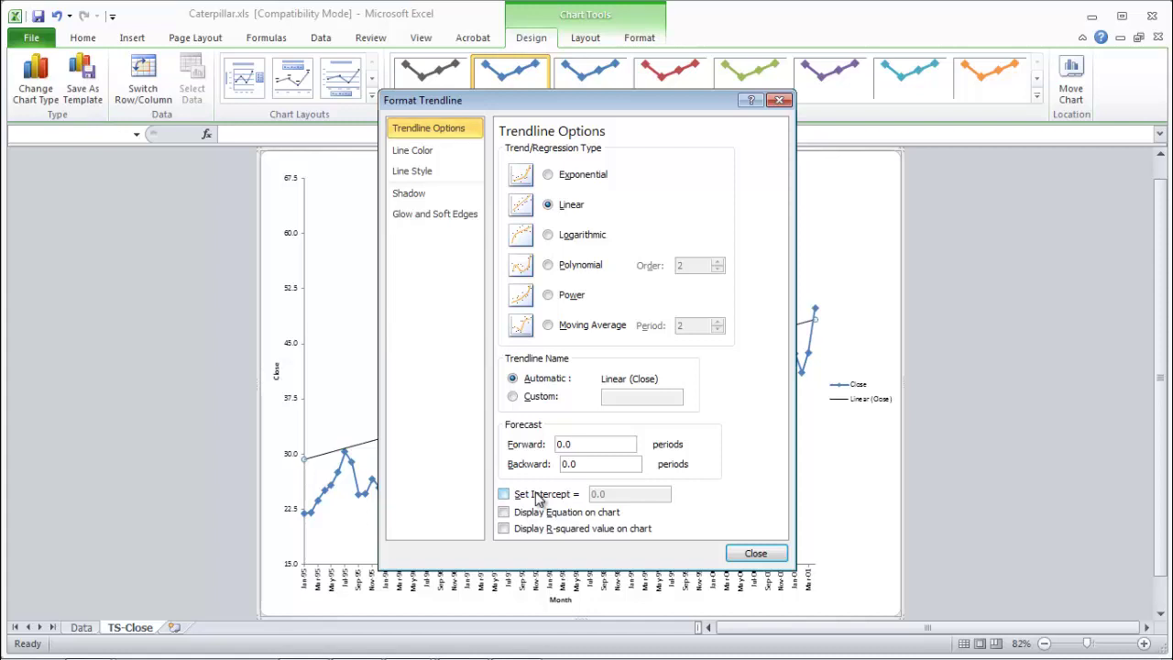
left_click(539, 497)
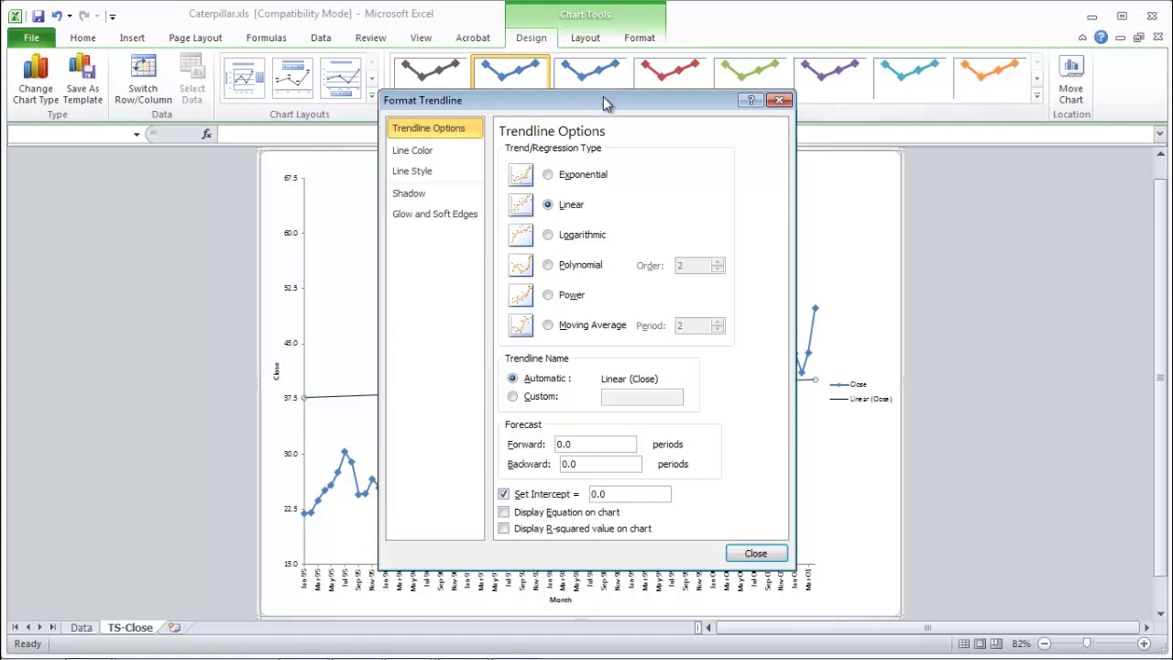
left_click_drag(603, 107, 639, 93)
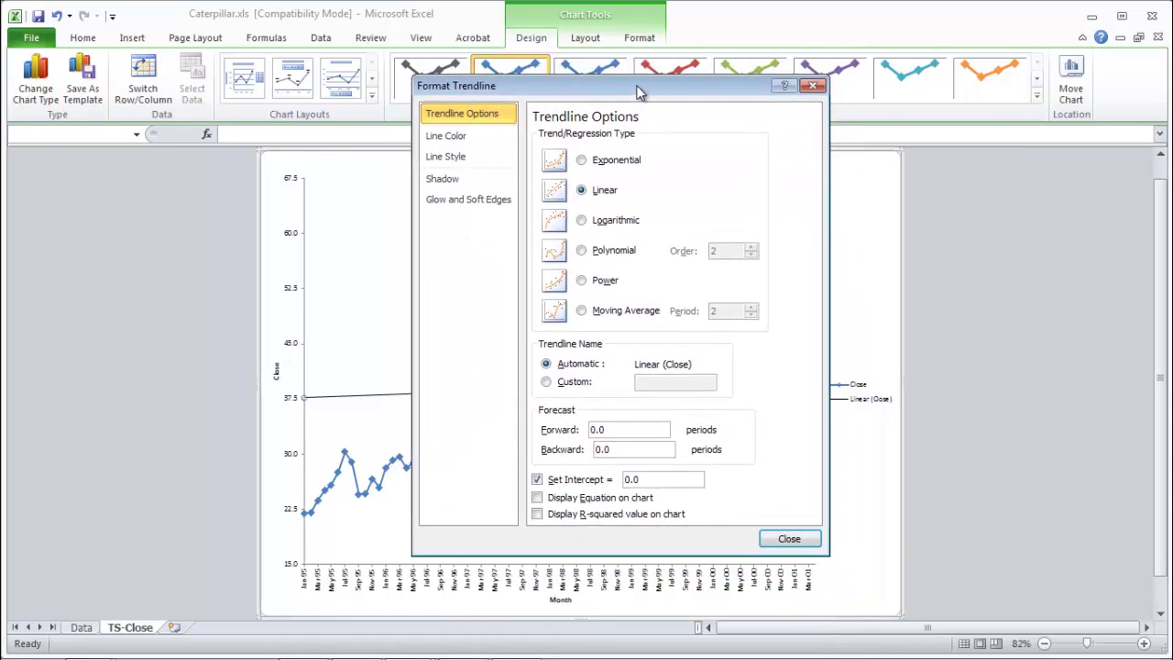
left_click(790, 539)
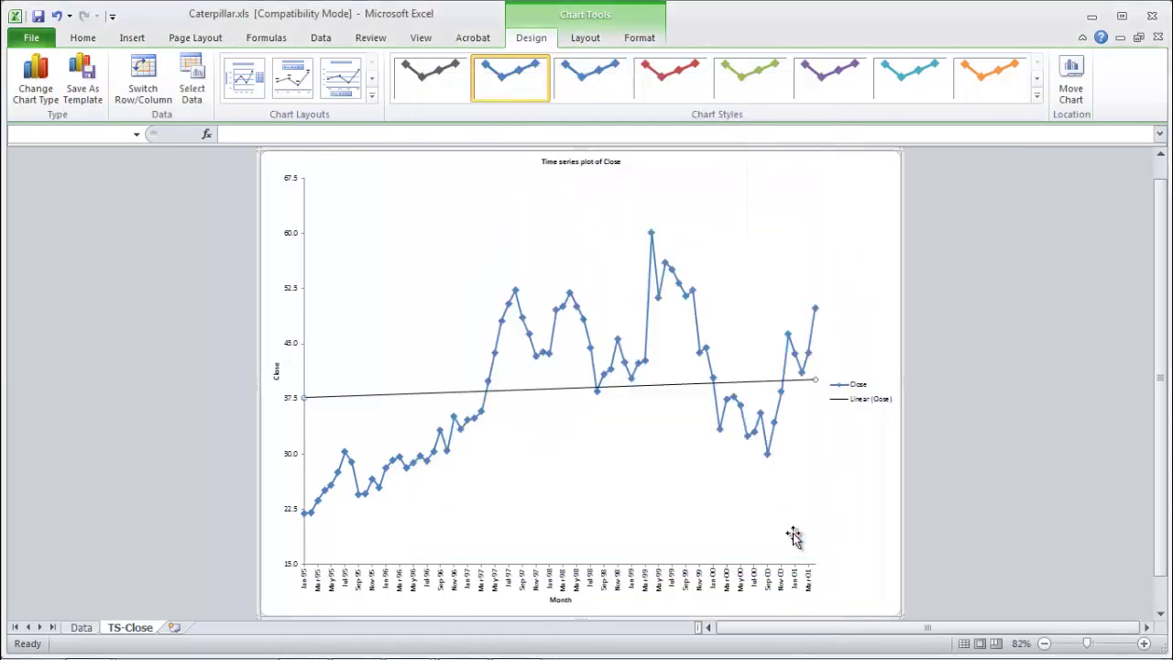
left_click(336, 405)
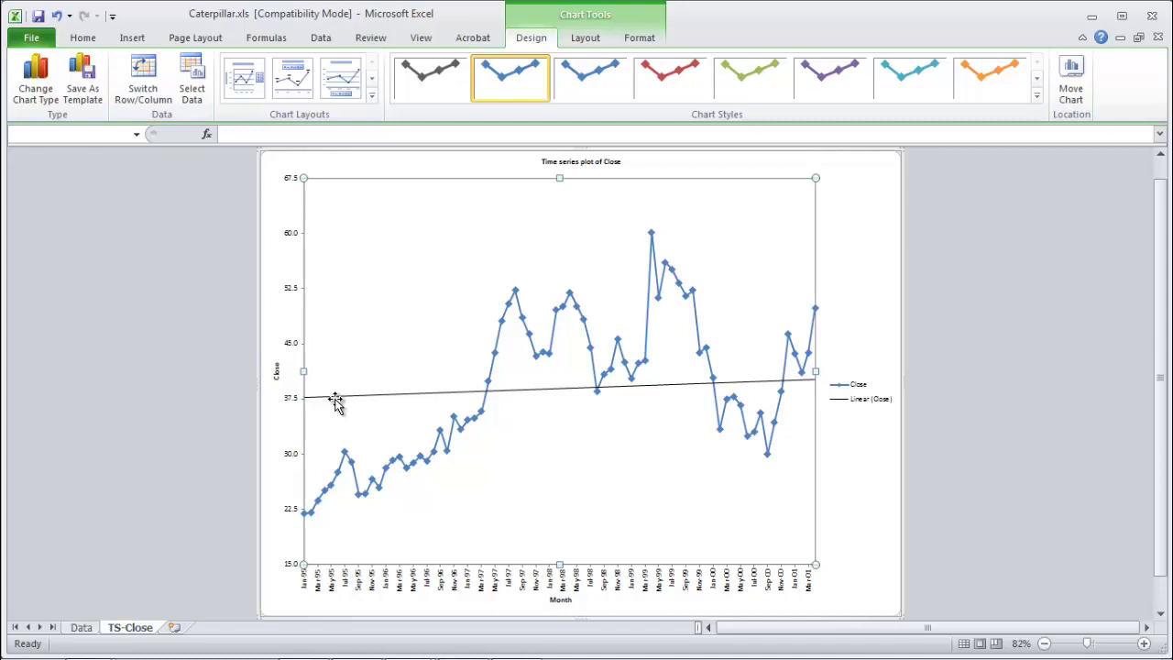
Step: Undo the trendline and its intercept setting on the Close chart
left_click(57, 15)
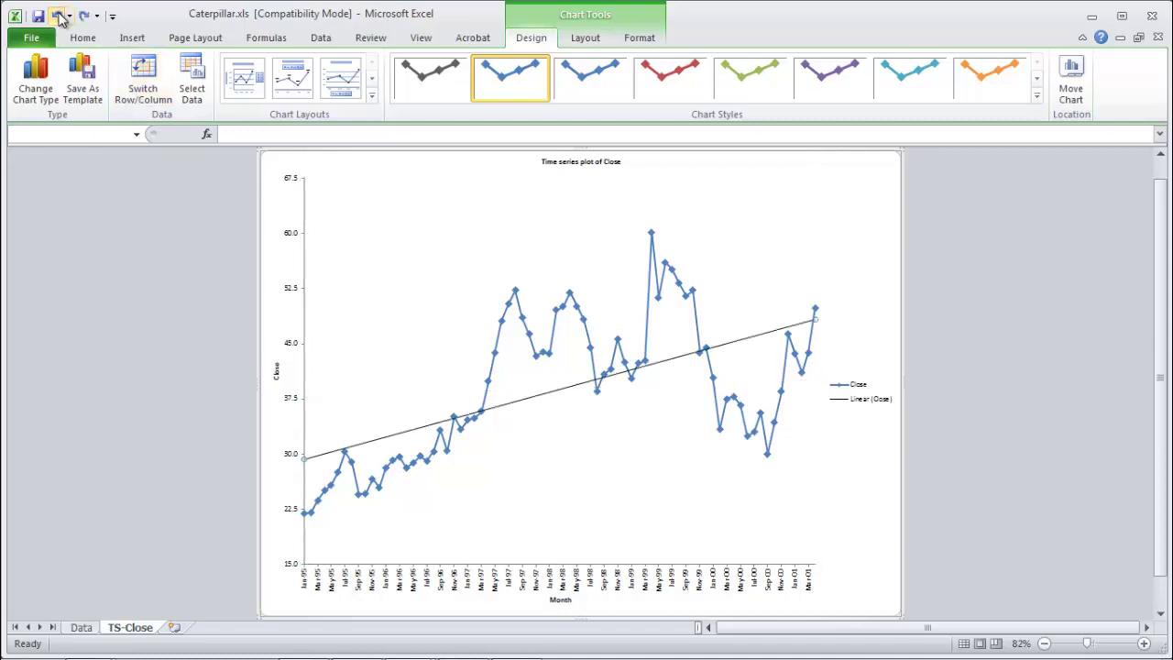
left_click(56, 16)
left_click(56, 16)
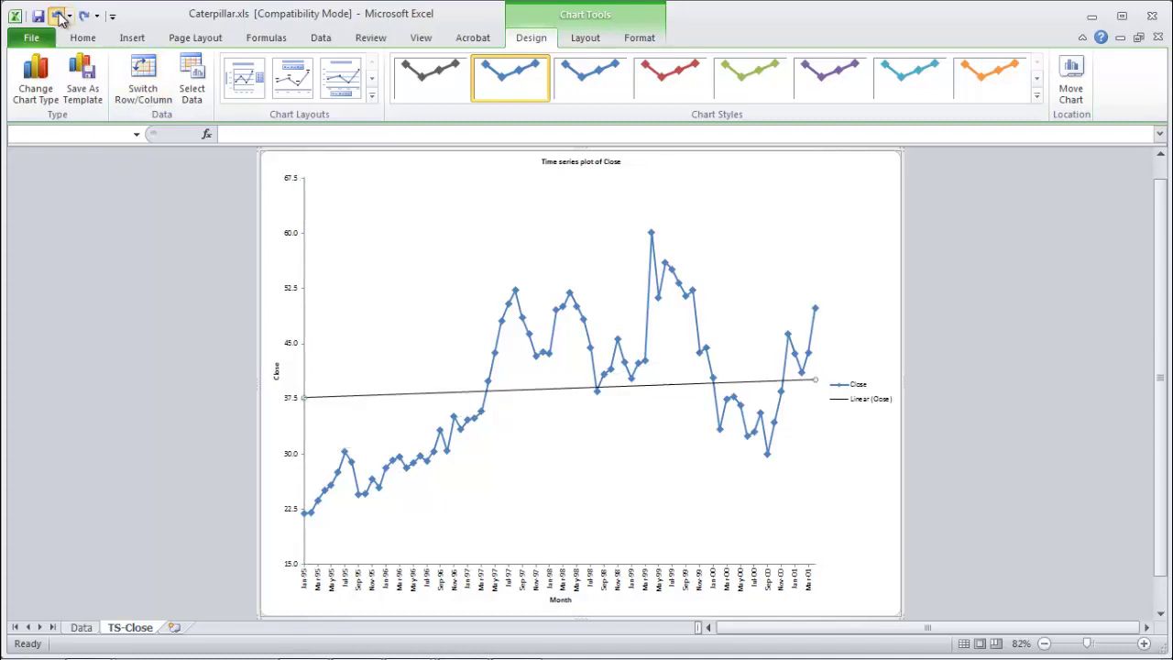
left_click(57, 15)
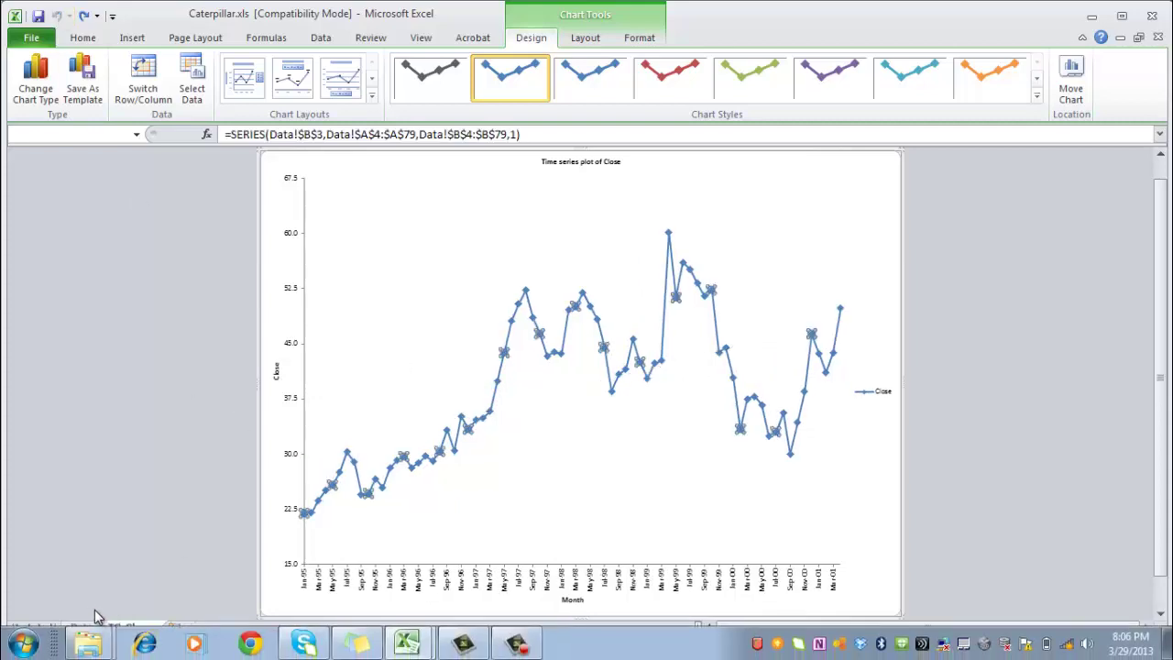
Step: Write an AVERAGE formula over the Close prices B4:B79 in cell C4 of the Data sheet
left_click(82, 628)
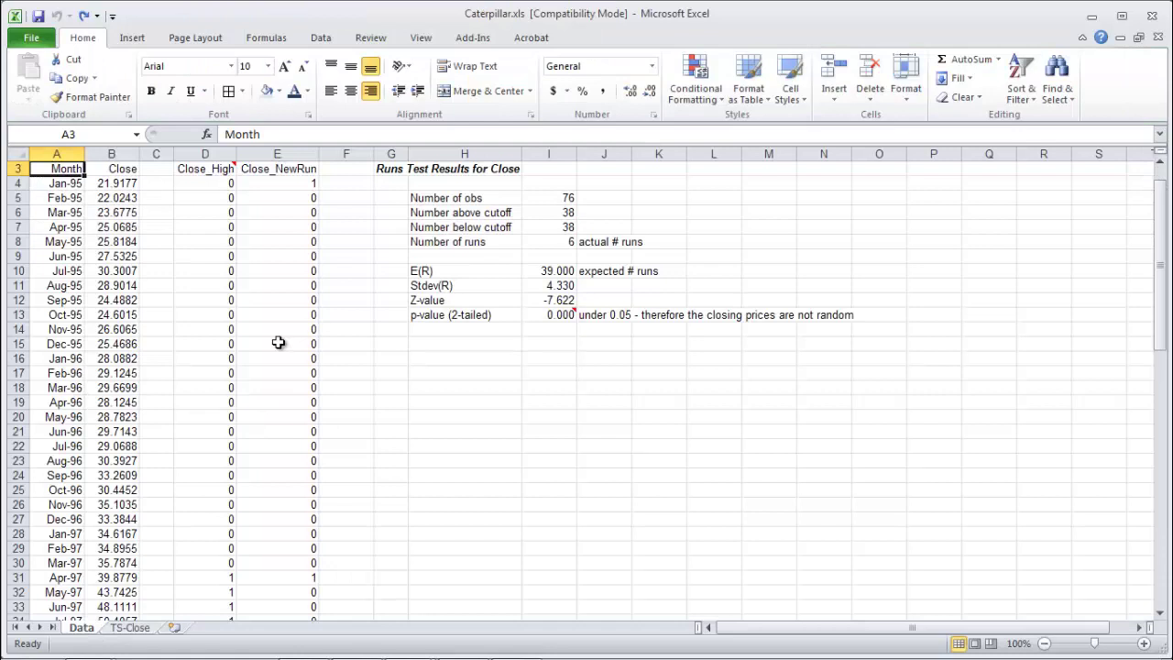
left_click(164, 170)
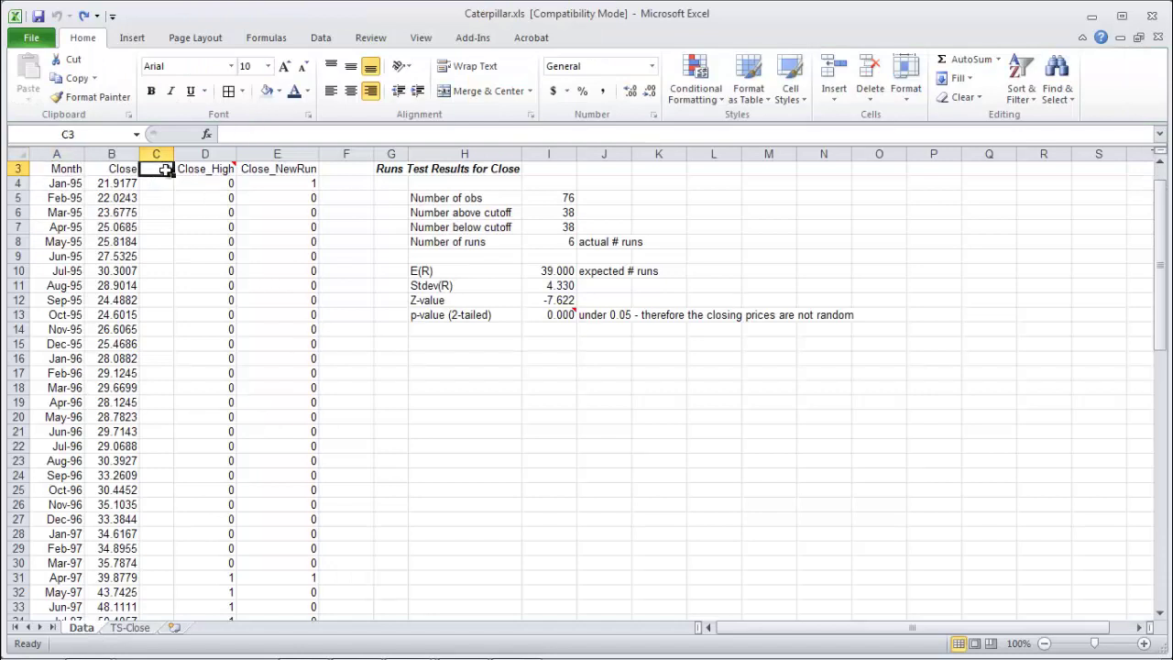
key("Return")
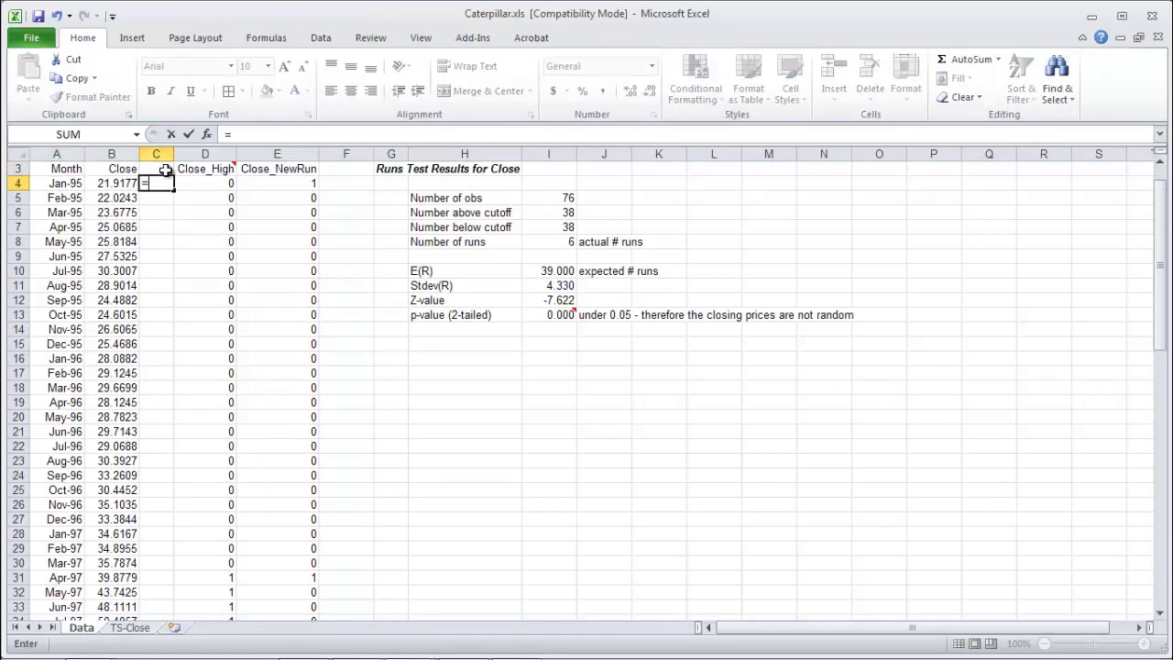
type("=average(")
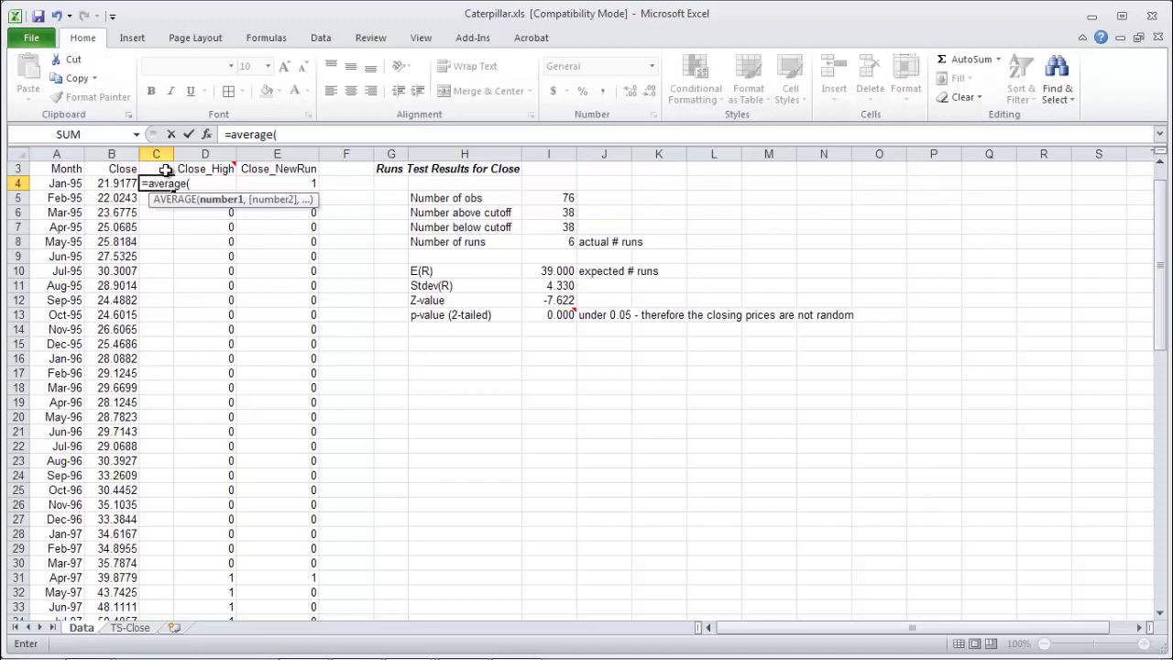
left_click(126, 184)
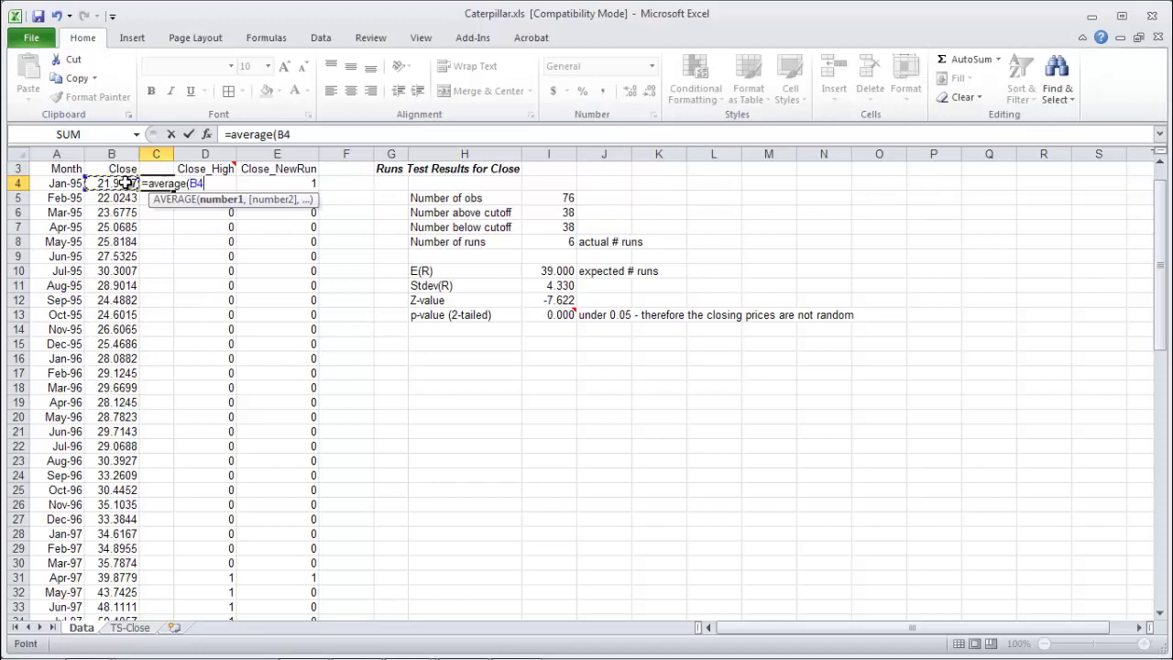
key("ctrl+shift+Down")
type(")")
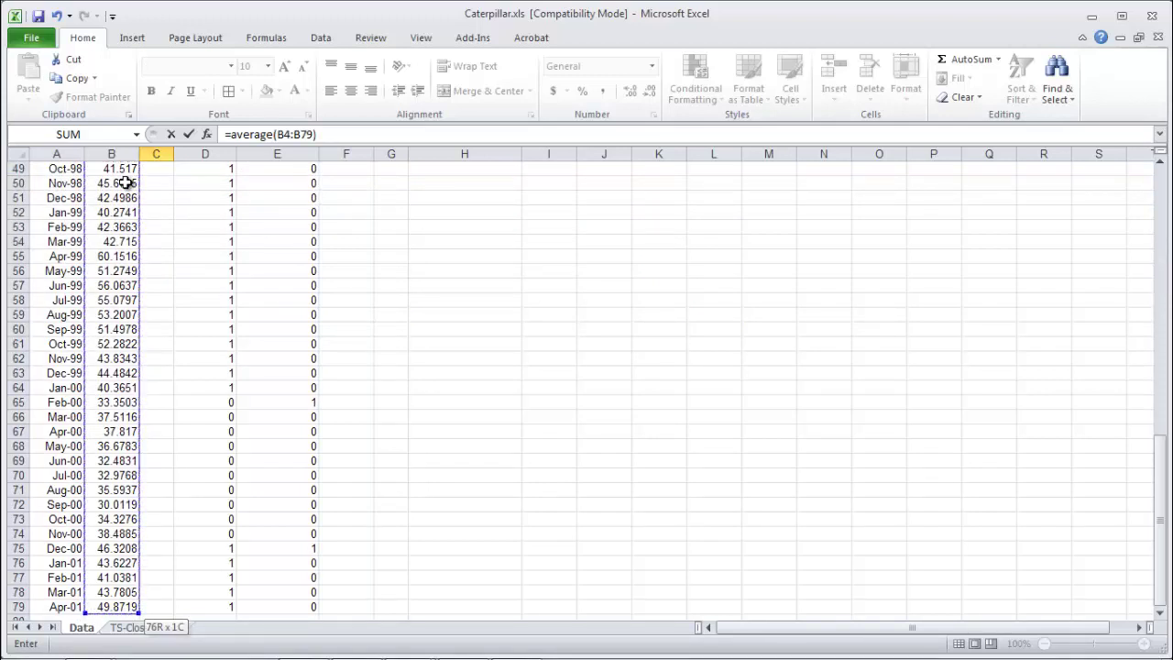
Step: Make the range in the C4 formula absolute as $B$4:$B$79 and enter the formula
left_click(286, 135)
key("F4")
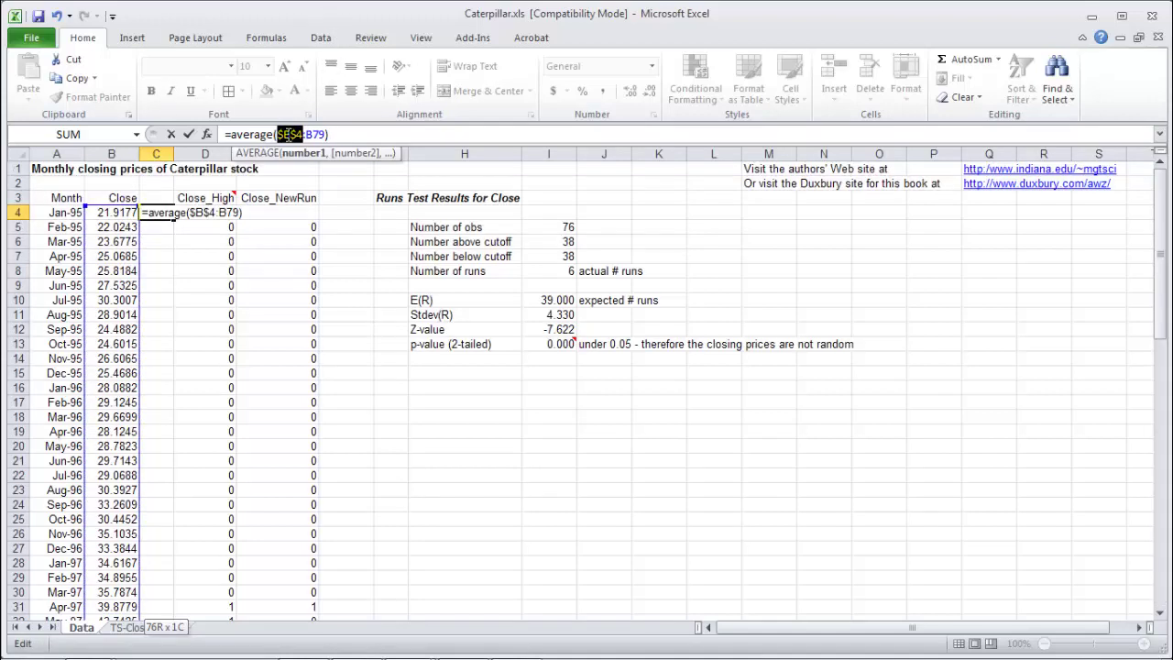
key("Right")
key("Right")
key("F4")
key("Return")
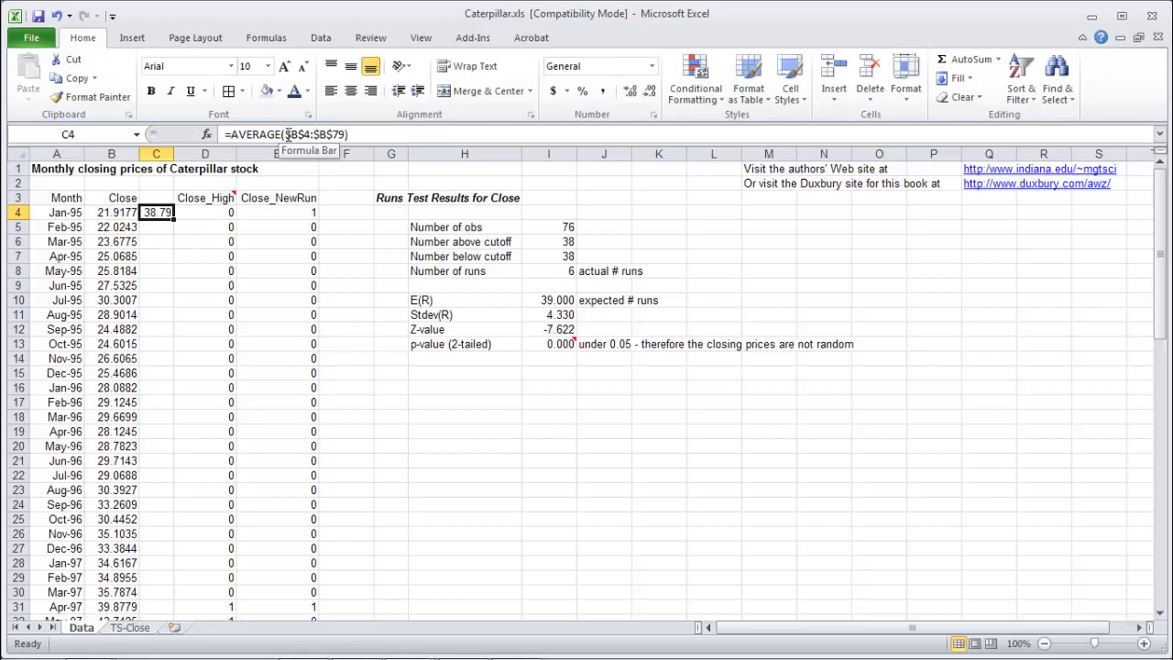
Step: Fill the average formula down column C beside all the closing prices and head the column "Average" in C3
double_click(174, 218)
key("Up")
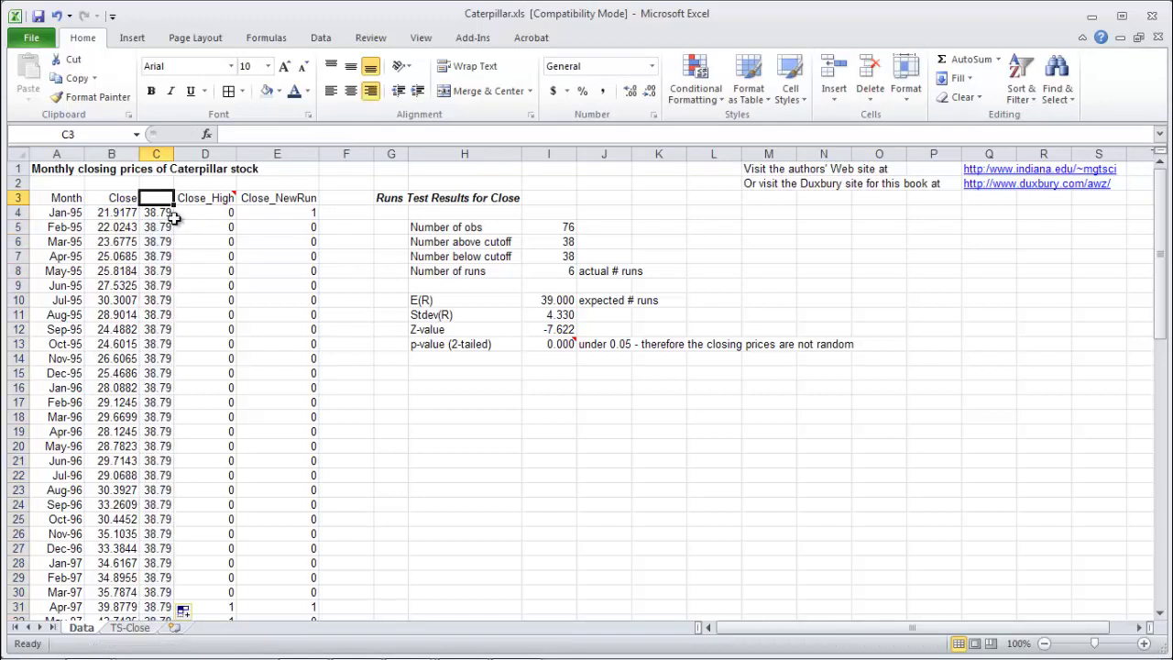
type("Average")
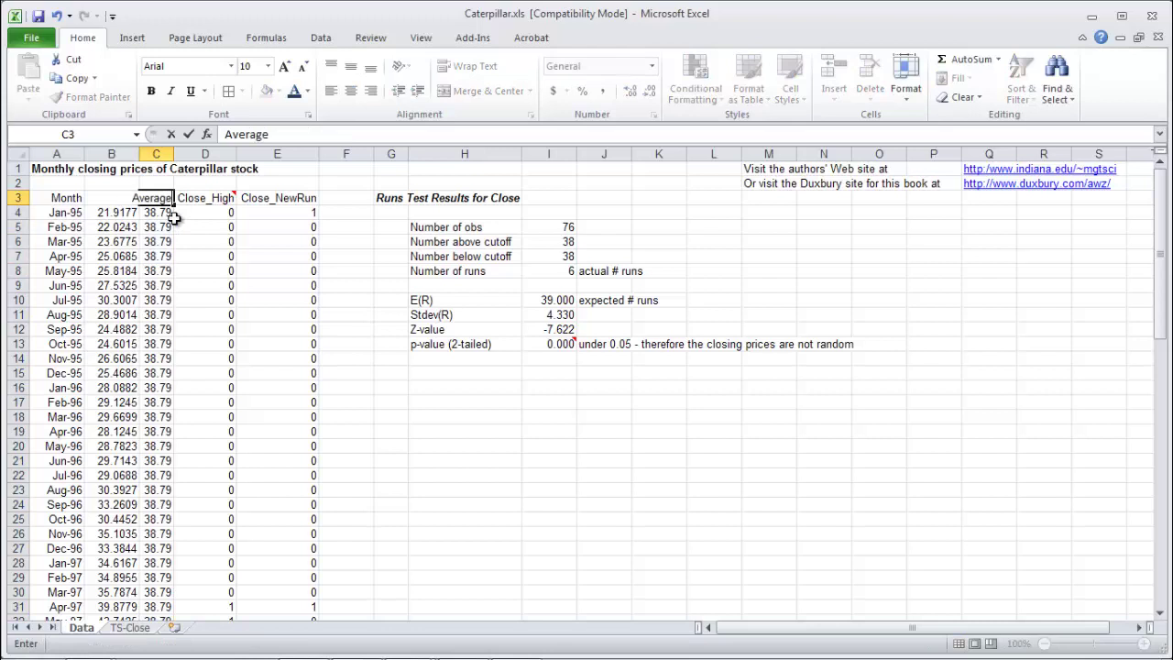
key("Return")
Step: Start a StatPro time series plot from the Month, Close and Average columns, accepting the data range A3:E79
key("Up")
key("Left")
key("Left")
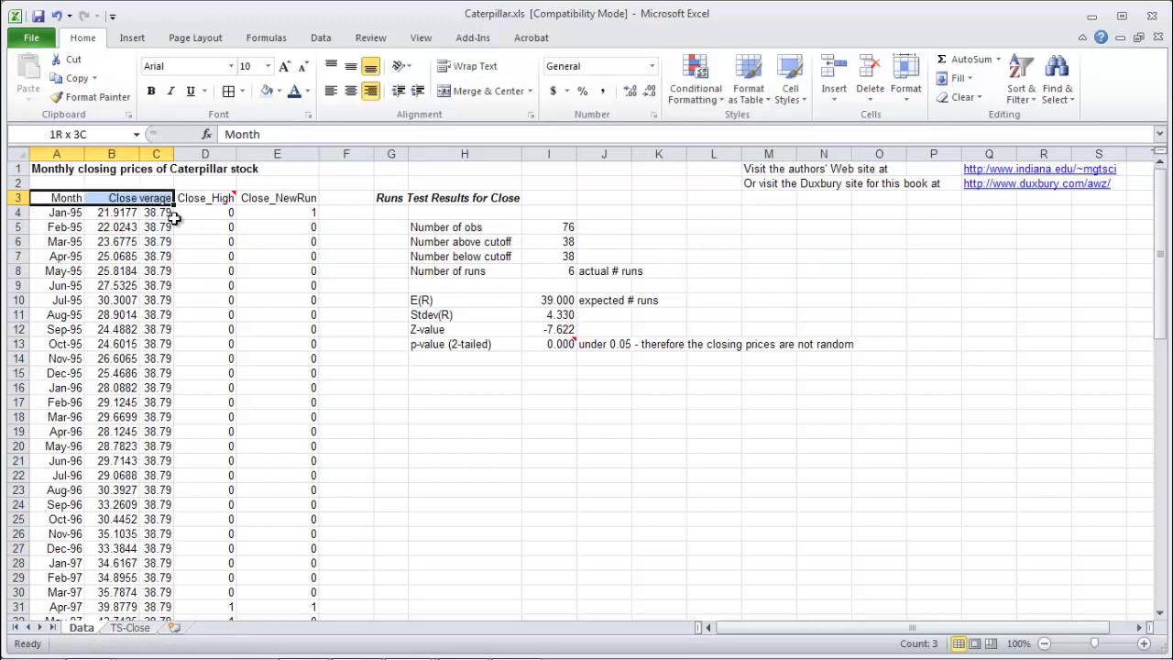
key("ctrl+shift+Down")
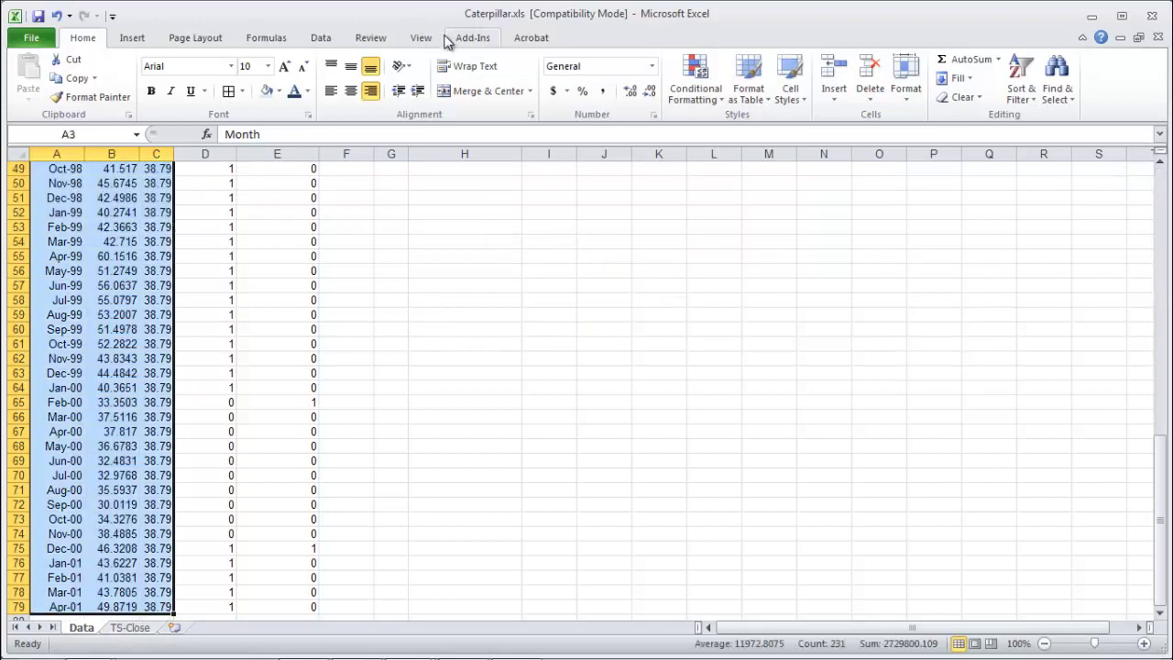
left_click(448, 42)
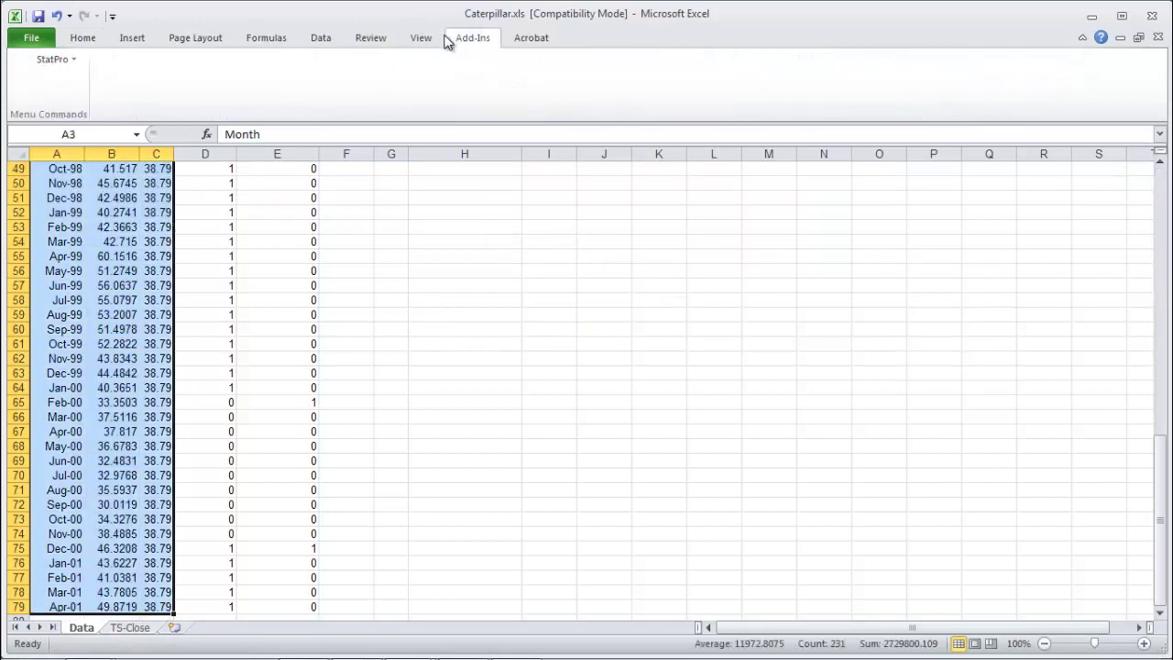
left_click(52, 59)
mouse_move(108, 241)
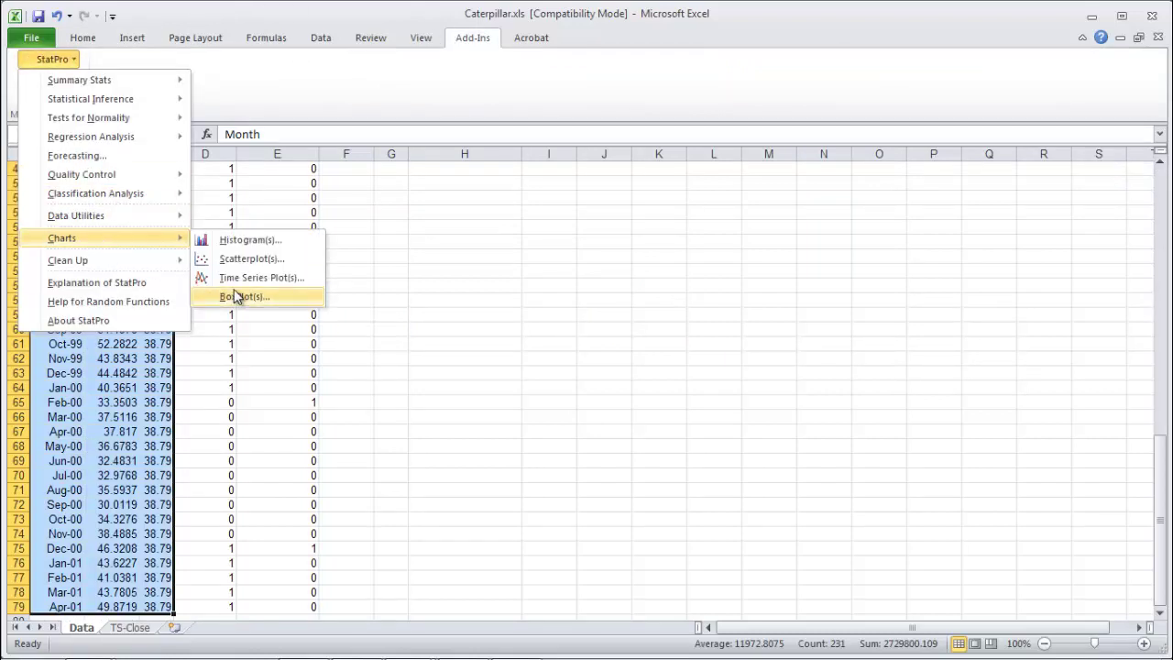
left_click(233, 279)
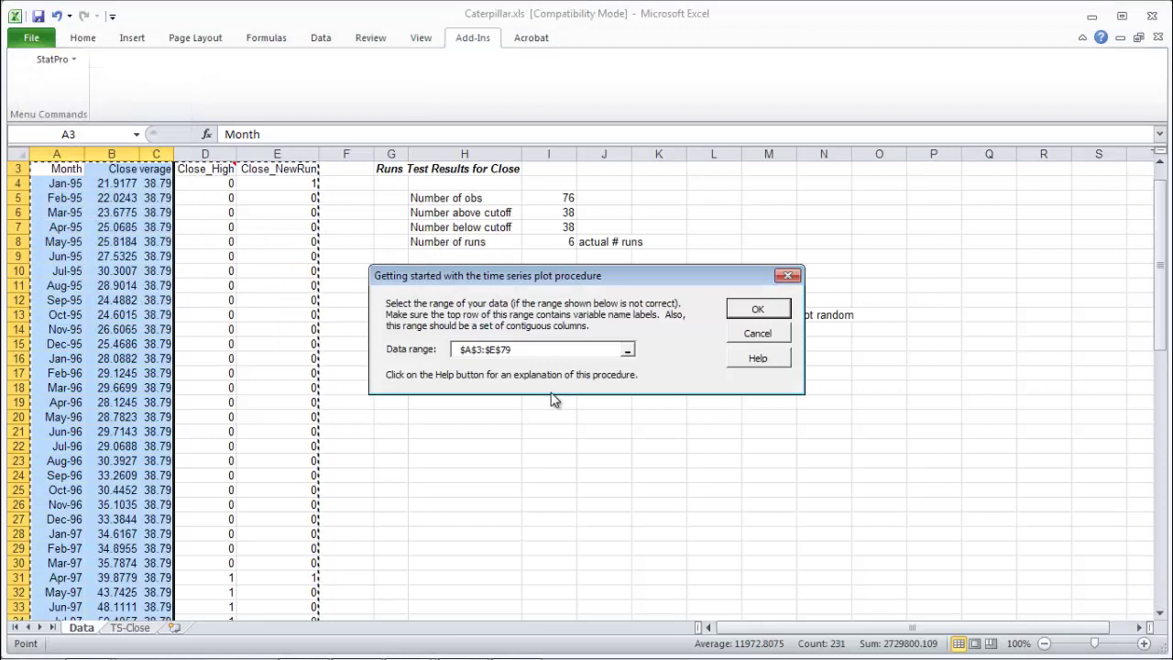
left_click(753, 309)
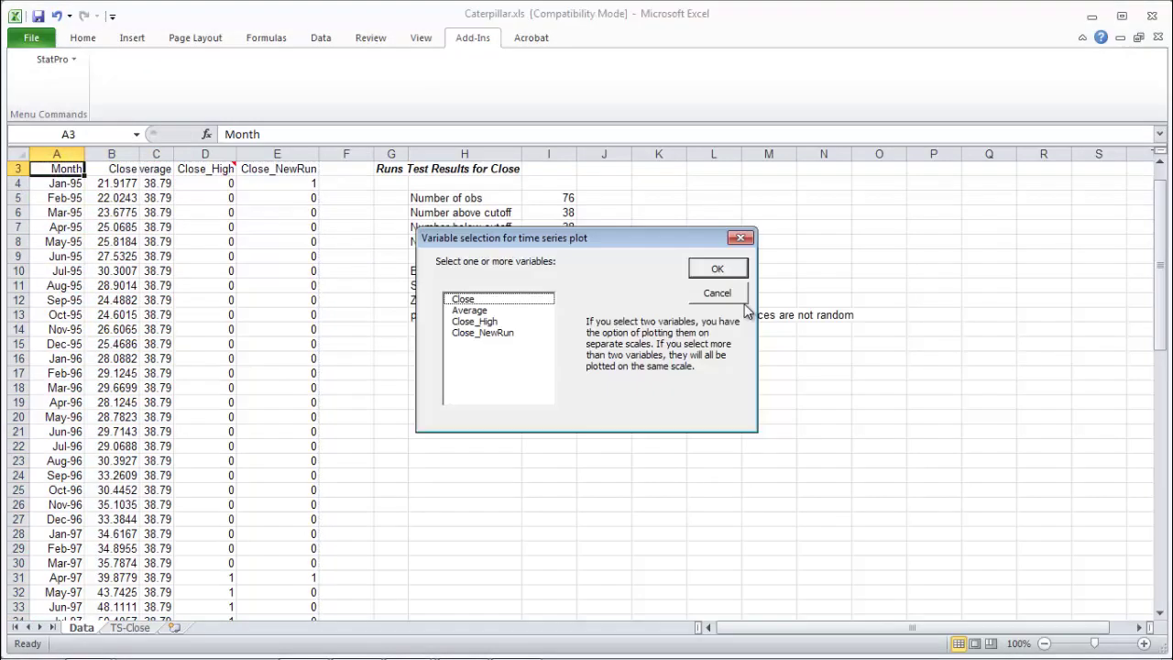
Step: Create the time series plot of Close and Average on the same vertical scale, specifying that the data set has a date variable
left_click(476, 303)
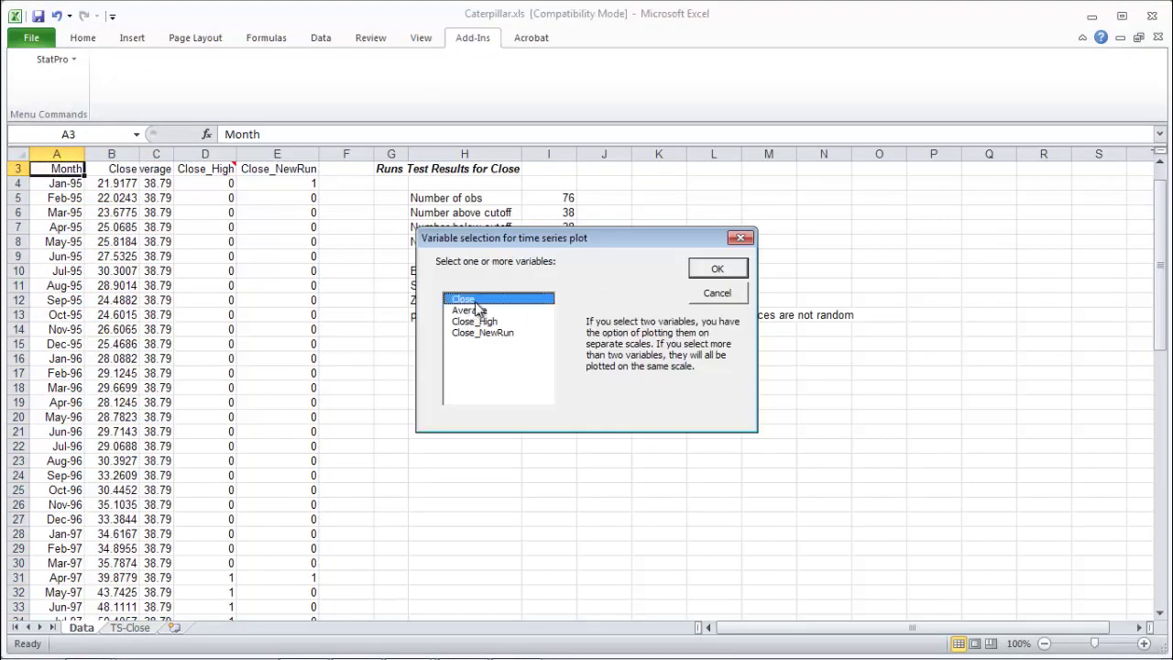
left_click(476, 312)
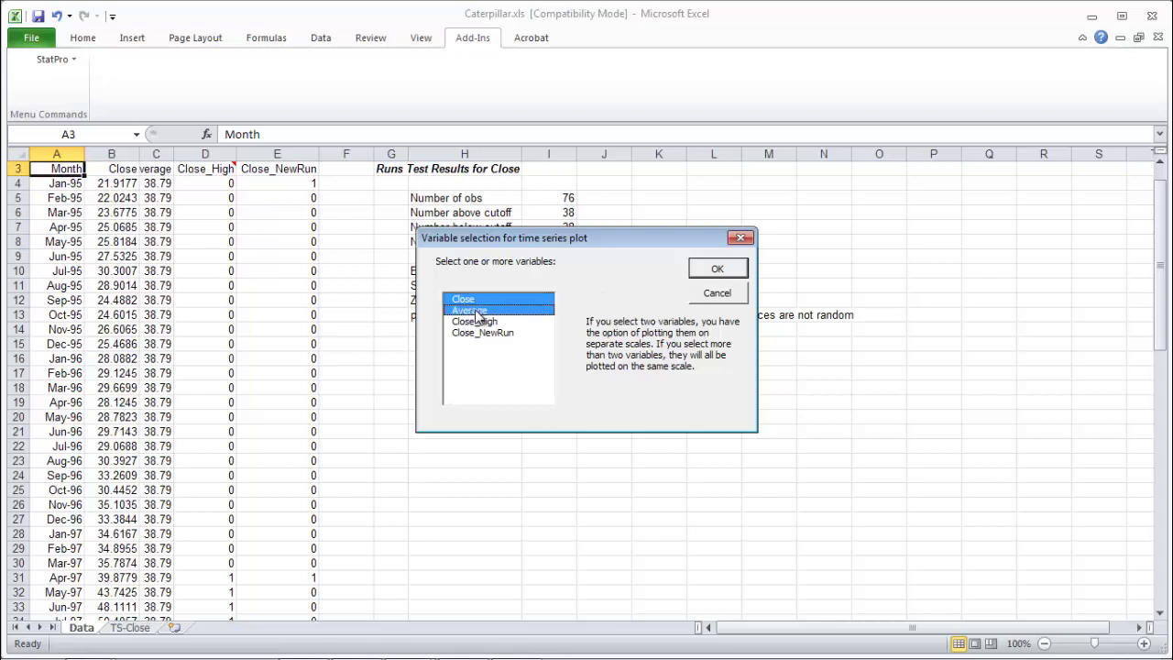
left_click(719, 269)
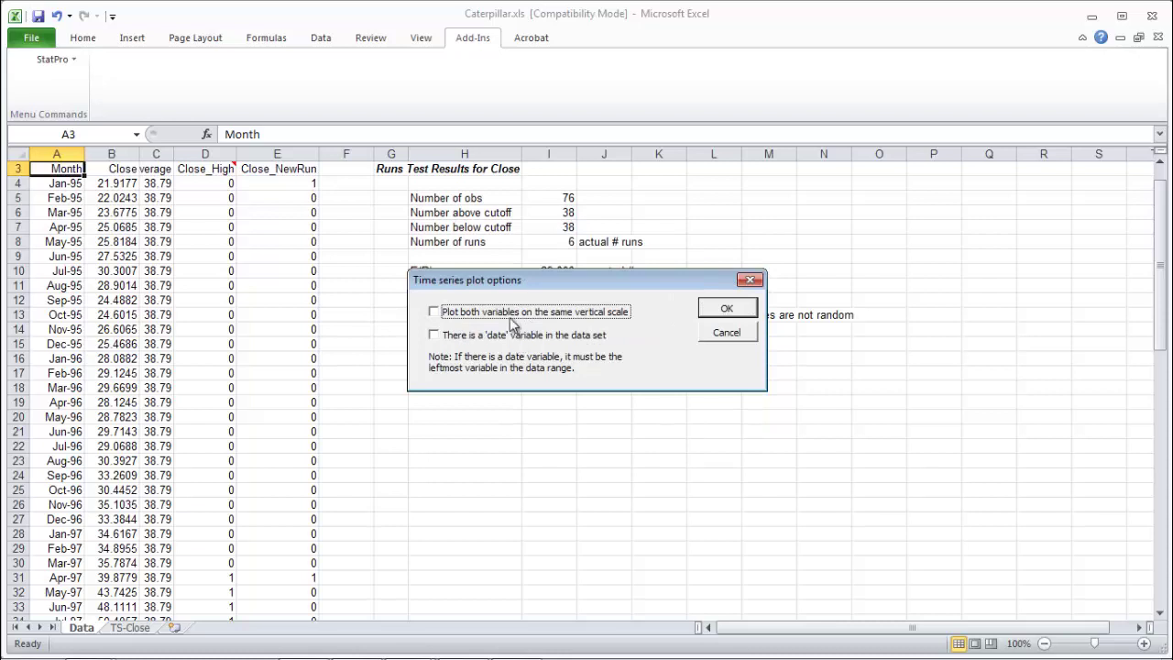
left_click(502, 336)
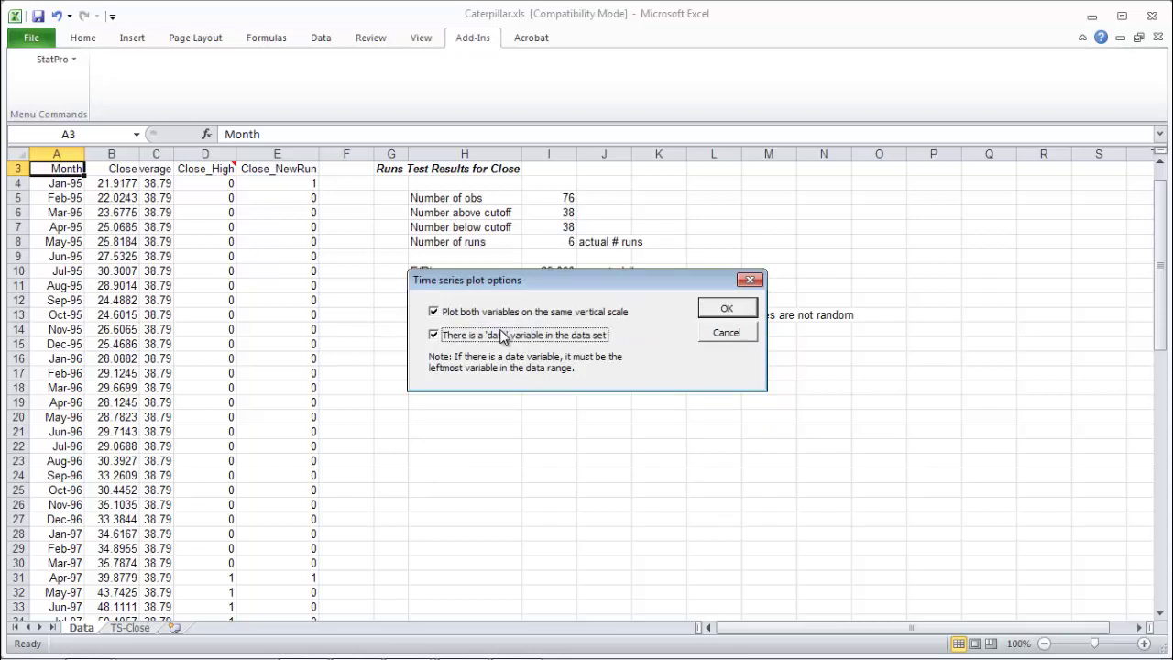
left_click(721, 309)
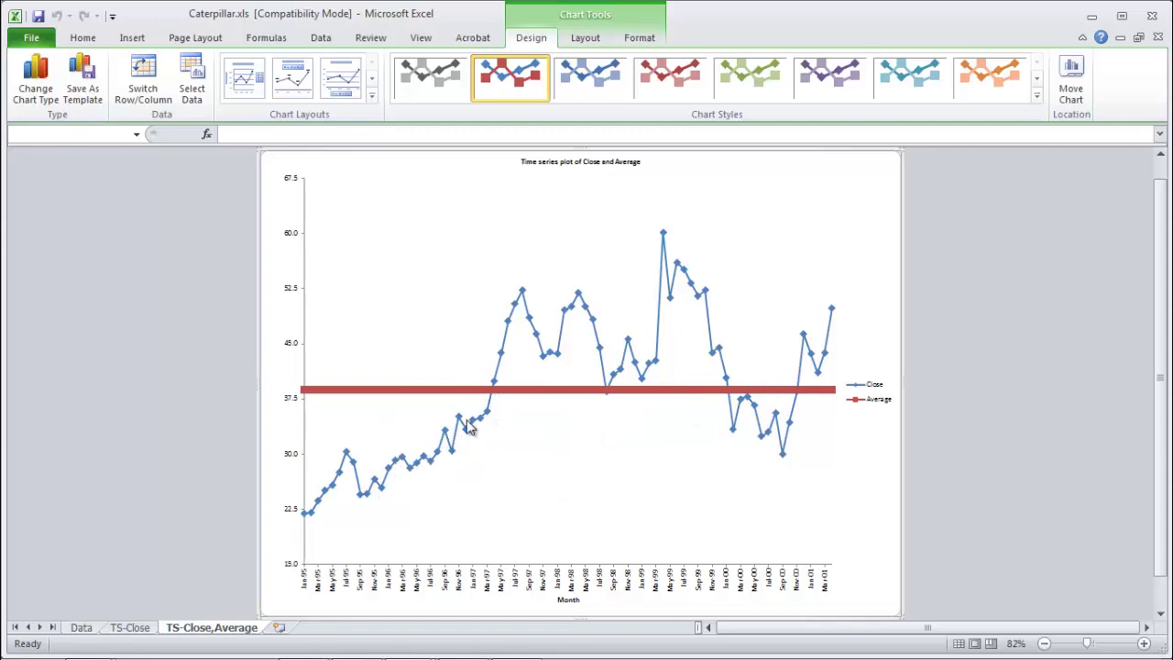
Step: Examine where the closing prices cross the average line in the plot, and return to the Data sheet
mouse_move(488, 412)
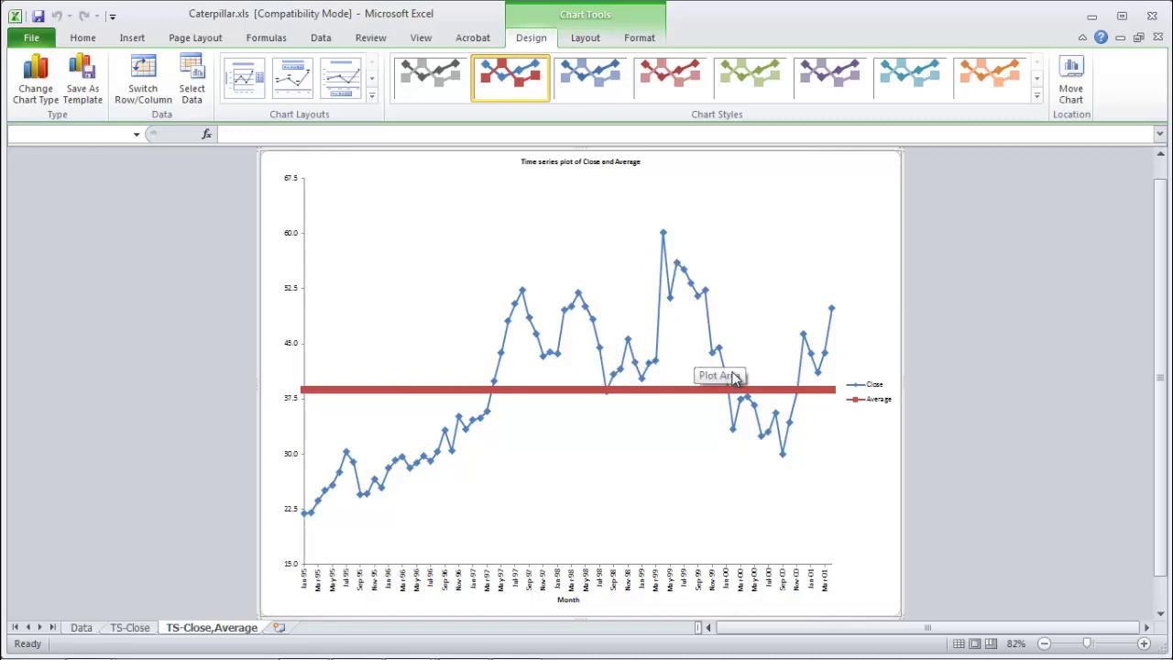
mouse_move(728, 390)
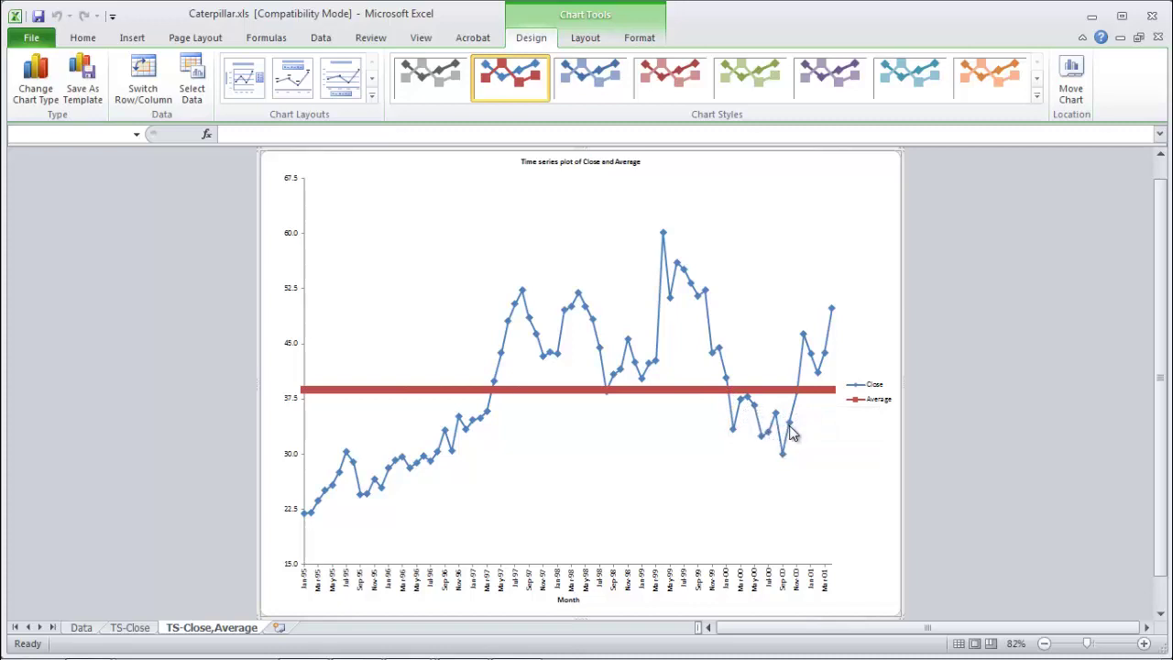
mouse_move(806, 347)
left_click(81, 627)
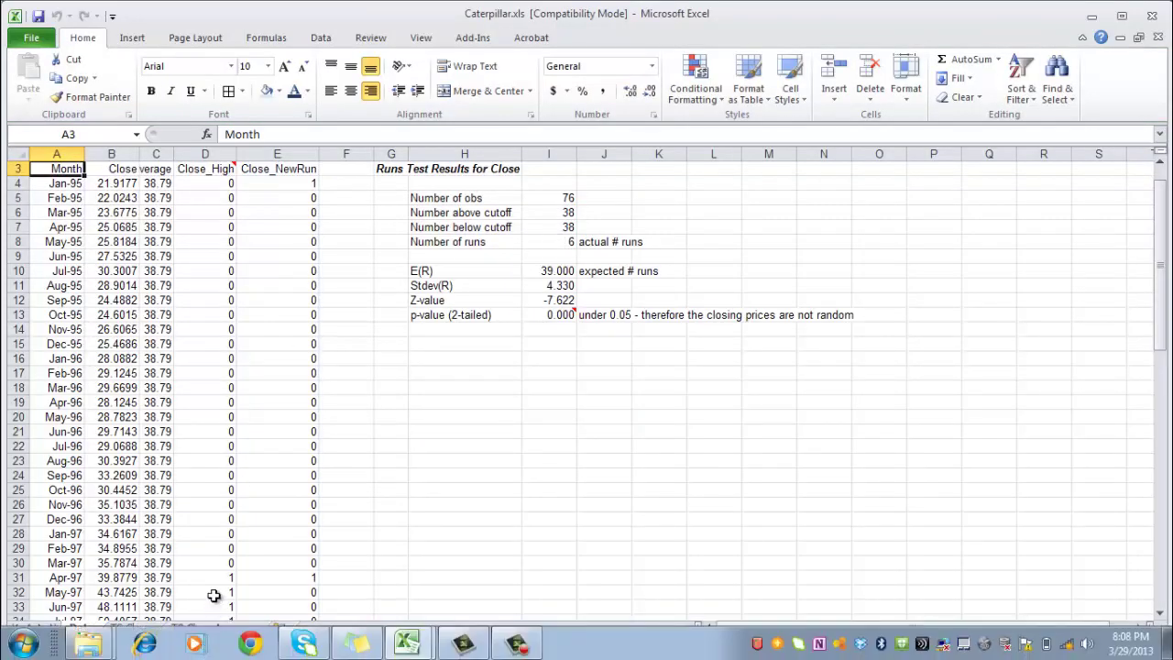
Step: Inspect the Aug-98 closing price where the Close series meets the average line in the Close and Average time series plot
left_click(212, 629)
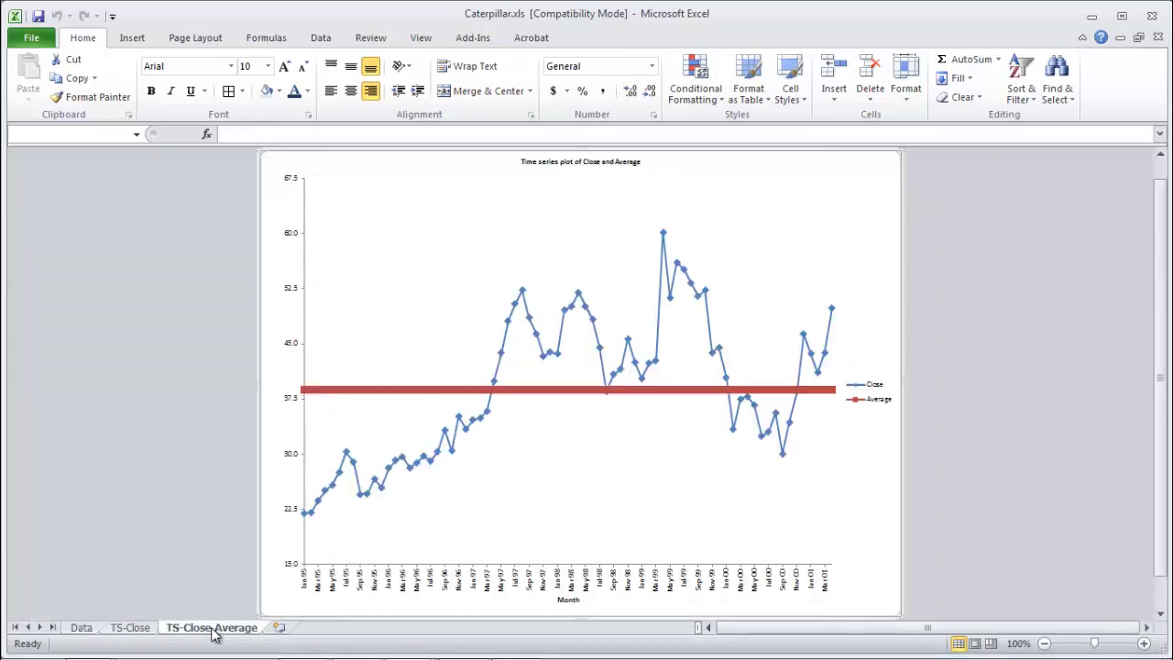
left_click(598, 487)
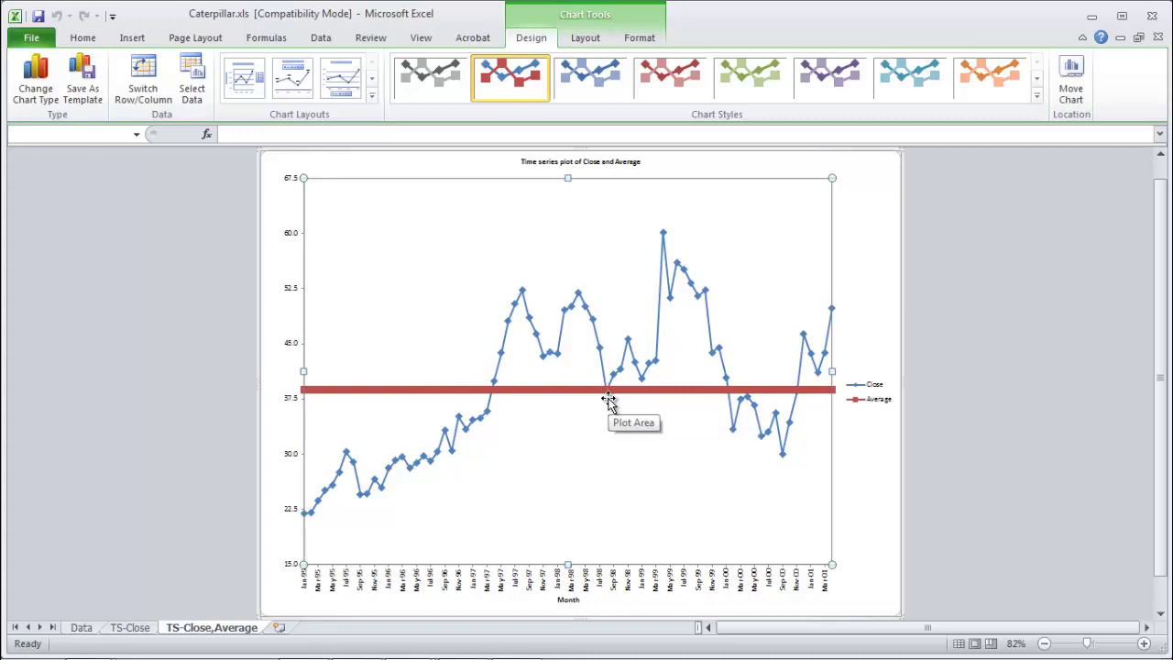
key("Escape")
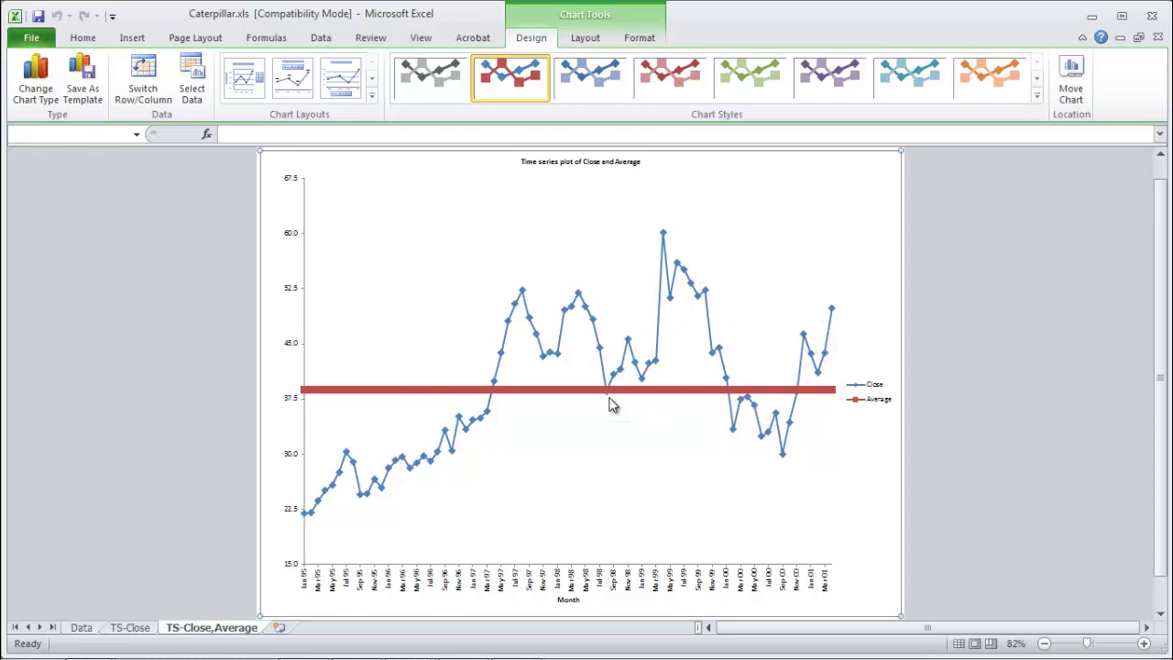
mouse_move(610, 404)
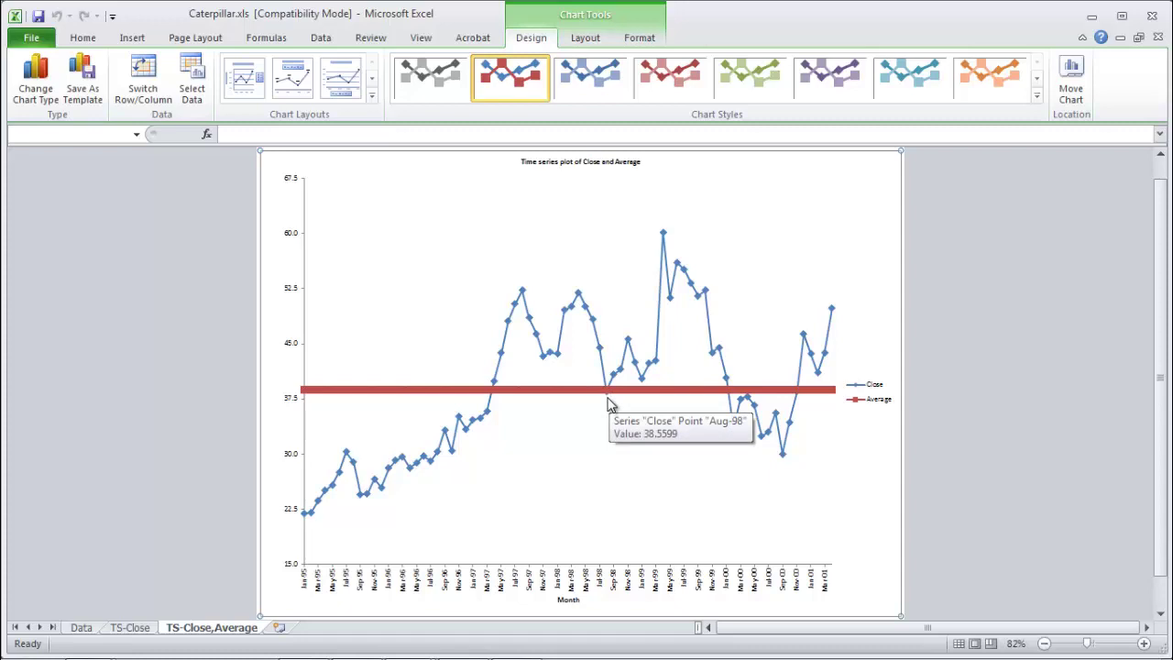
Step: Check the Close_NewRun entries for Jan-95 and Apr-97 on the Data sheet, matching the Apr-97 entry to its month
left_click(82, 627)
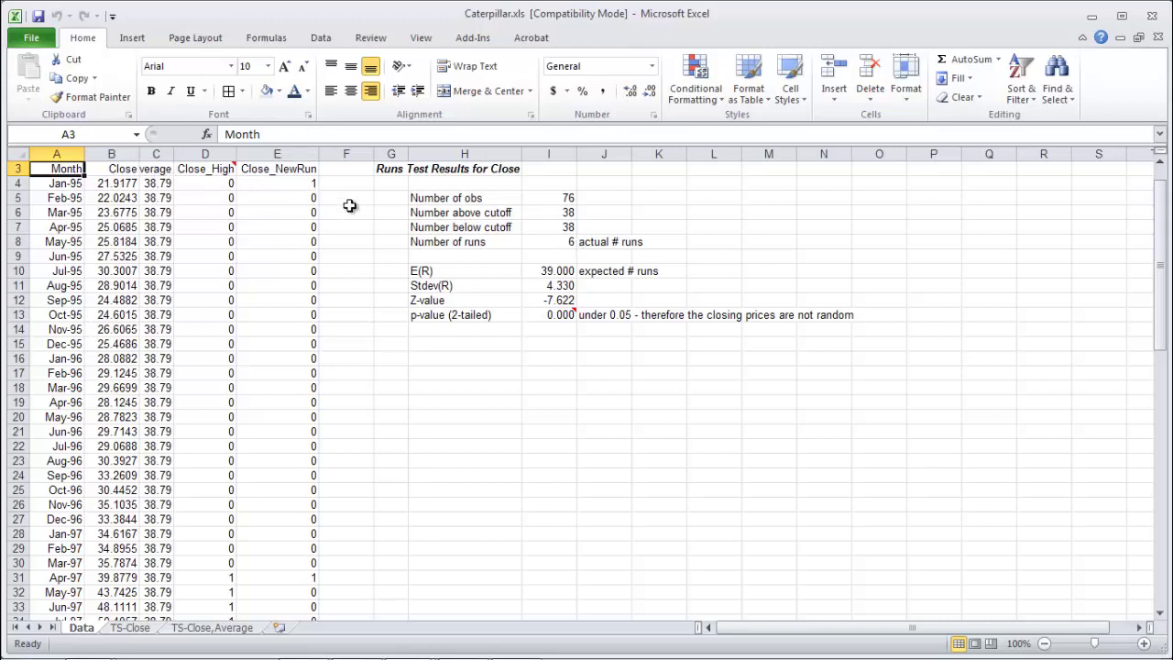
left_click(302, 186)
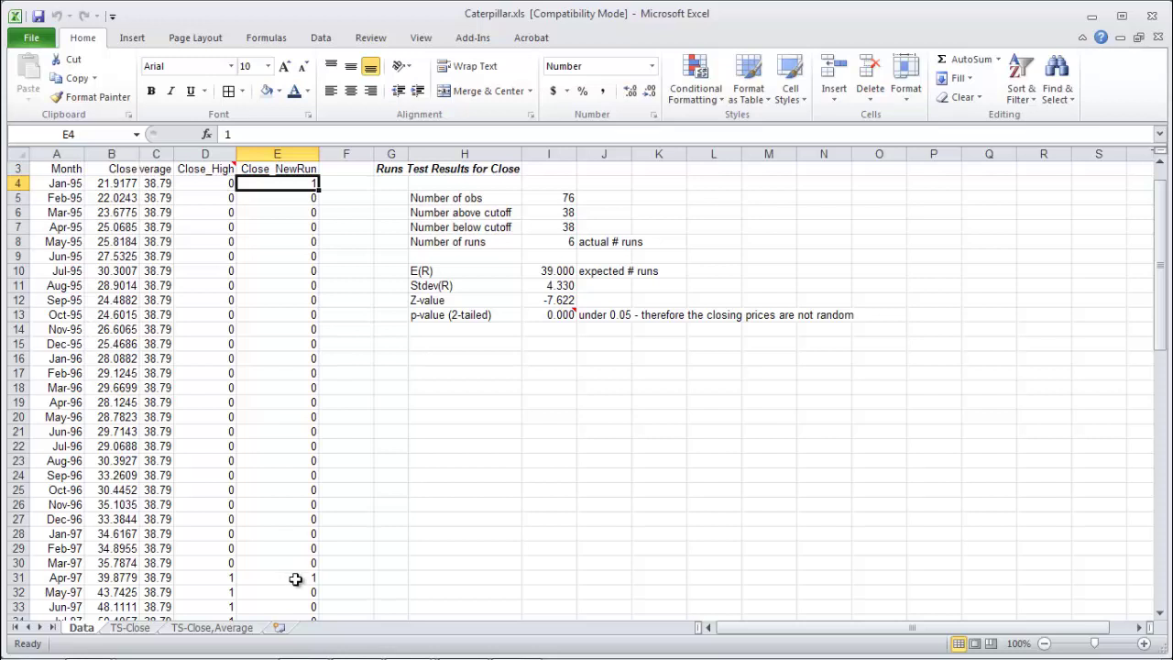
left_click(295, 579)
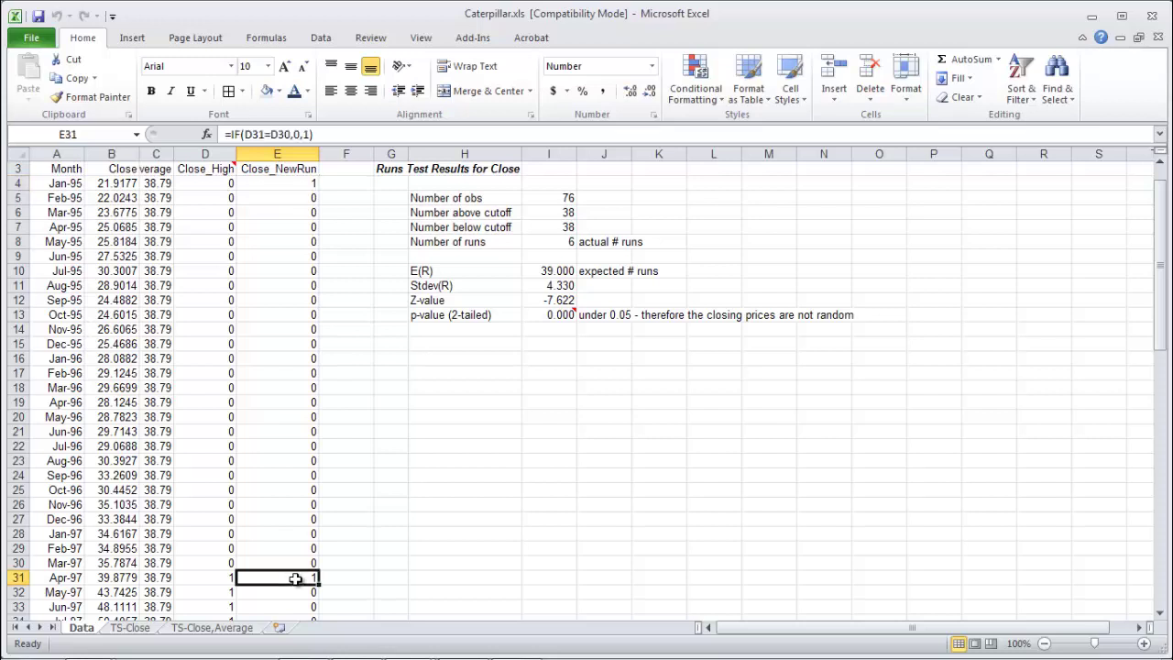
left_click(83, 578)
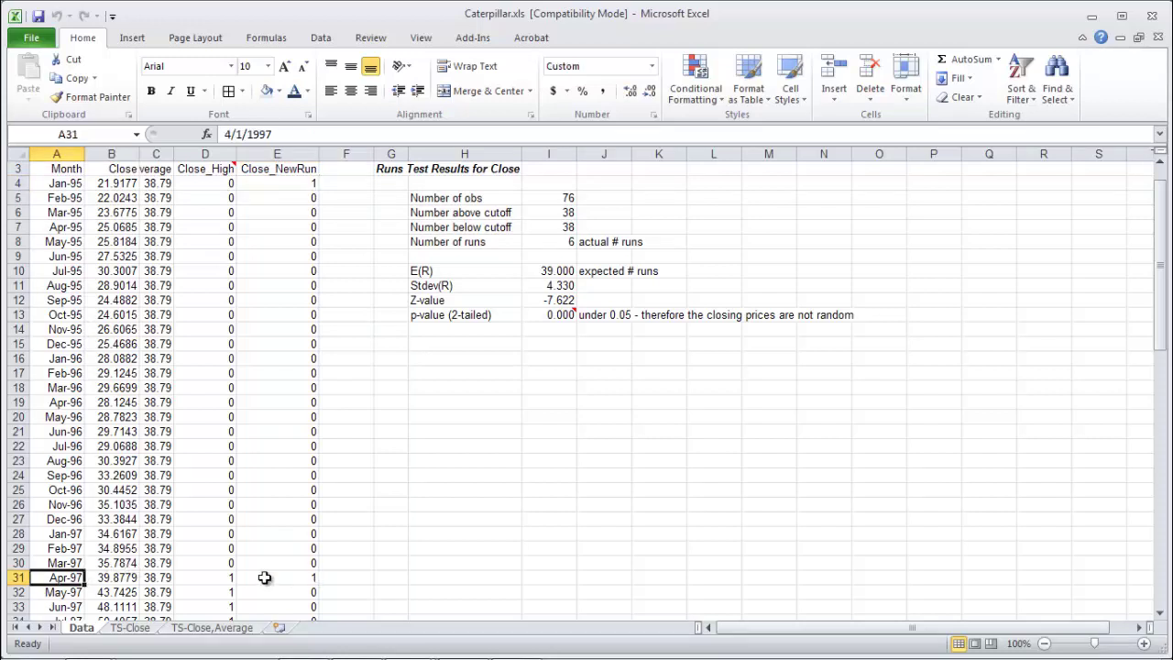
Step: Follow the Close_NewRun column down from Apr-97 through late 1998 to examine where new runs start
left_click(358, 578)
key("Left")
key("Down")
key("Down")
key("Down")
key("Down")
key("Down")
key("Down")
key("Down")
key("Down")
key("Down")
key("Down")
key("Down")
key("Down")
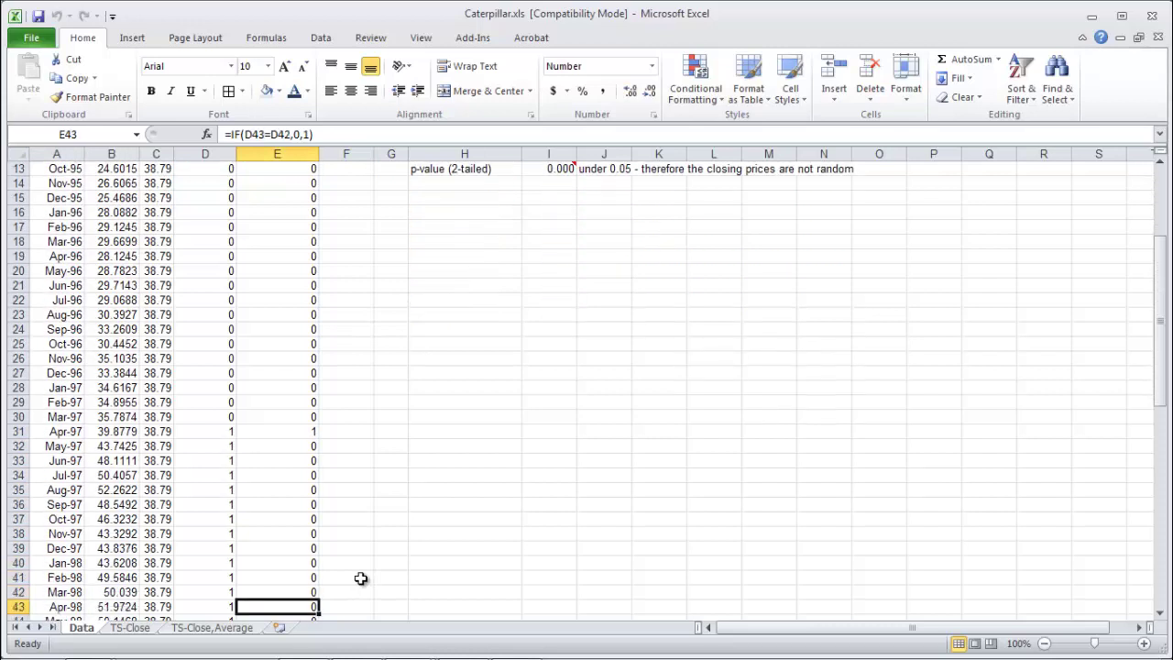
key("Down")
key("Down")
key("Down")
key("Down")
key("Down")
key("Down")
key("Down")
key("Down")
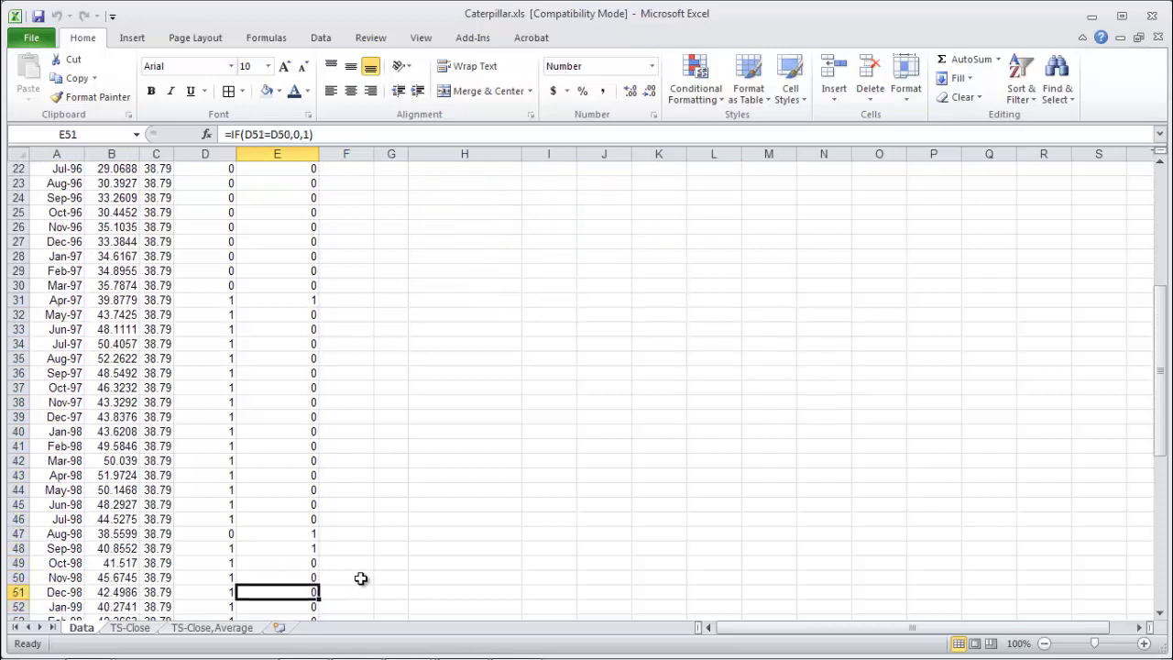
key("Up")
key("Up")
key("Up")
key("Up")
key("Down")
key("Down")
key("Down")
key("Down")
key("Down")
key("Down")
key("Down")
key("Down")
key("Down")
key("Down")
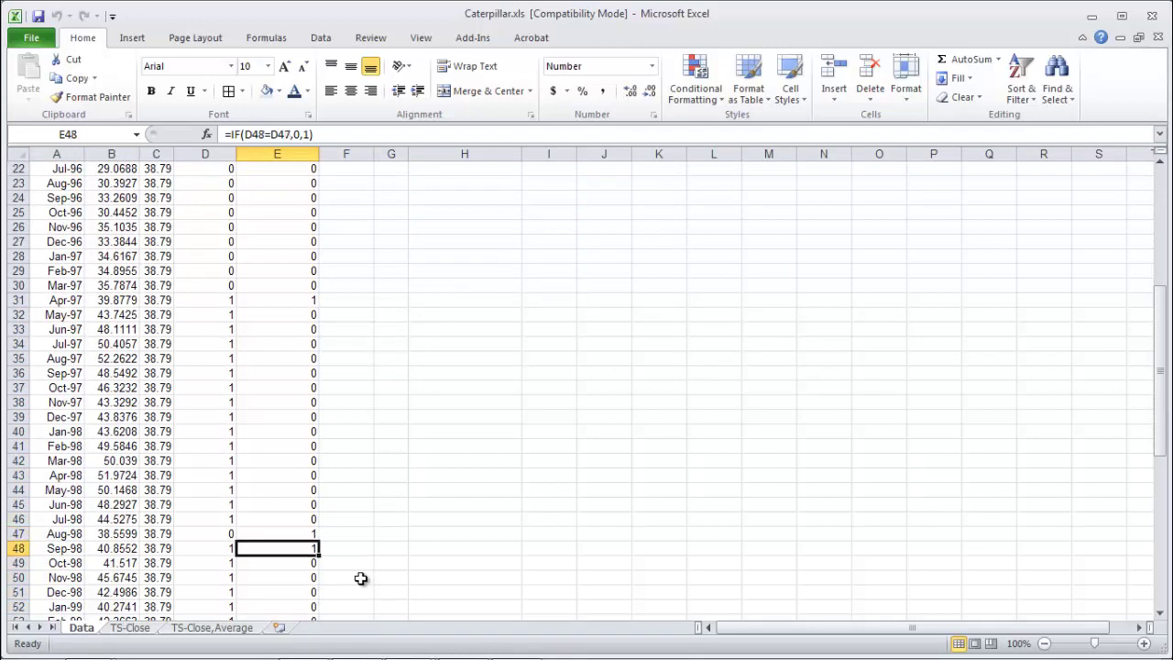
Step: Return to the start of the Data sheet and read the comment on the two-tailed p-value in I13
key("Up")
key("Up")
key("Up")
key("Up")
key("Up")
key("Up")
key("Up")
key("Up")
key("Up")
key("Up")
key("Up")
key("Up")
key("Up")
key("Up")
key("Up")
key("Up")
key("Up")
key("Up")
key("Up")
key("Up")
key("Up")
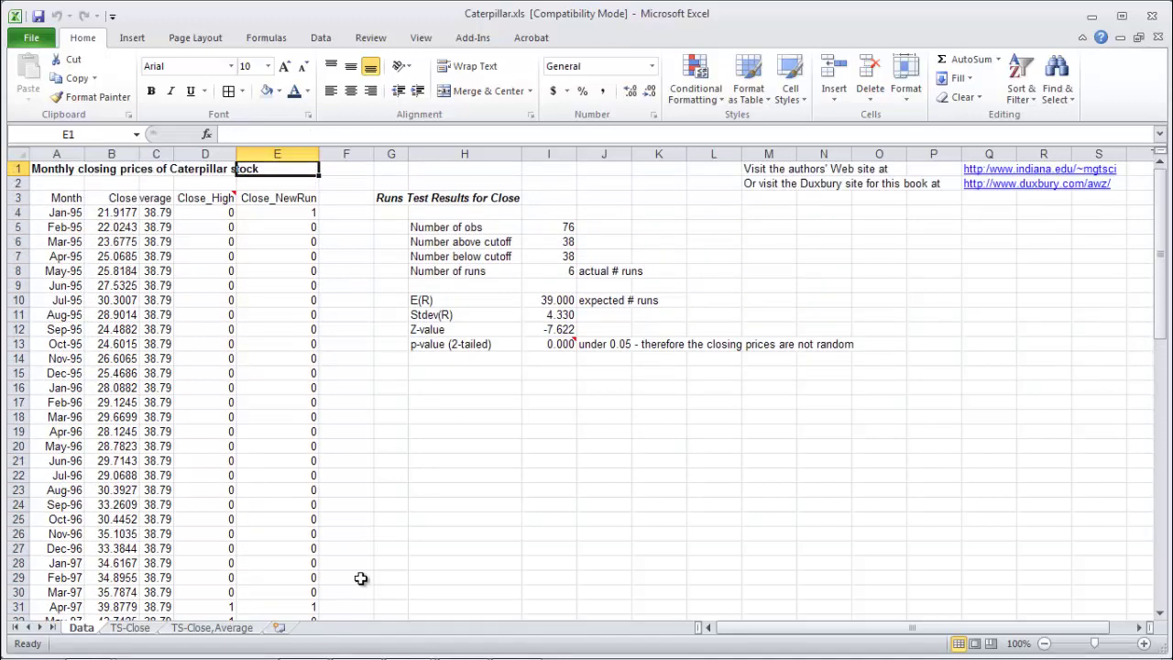
key("Down")
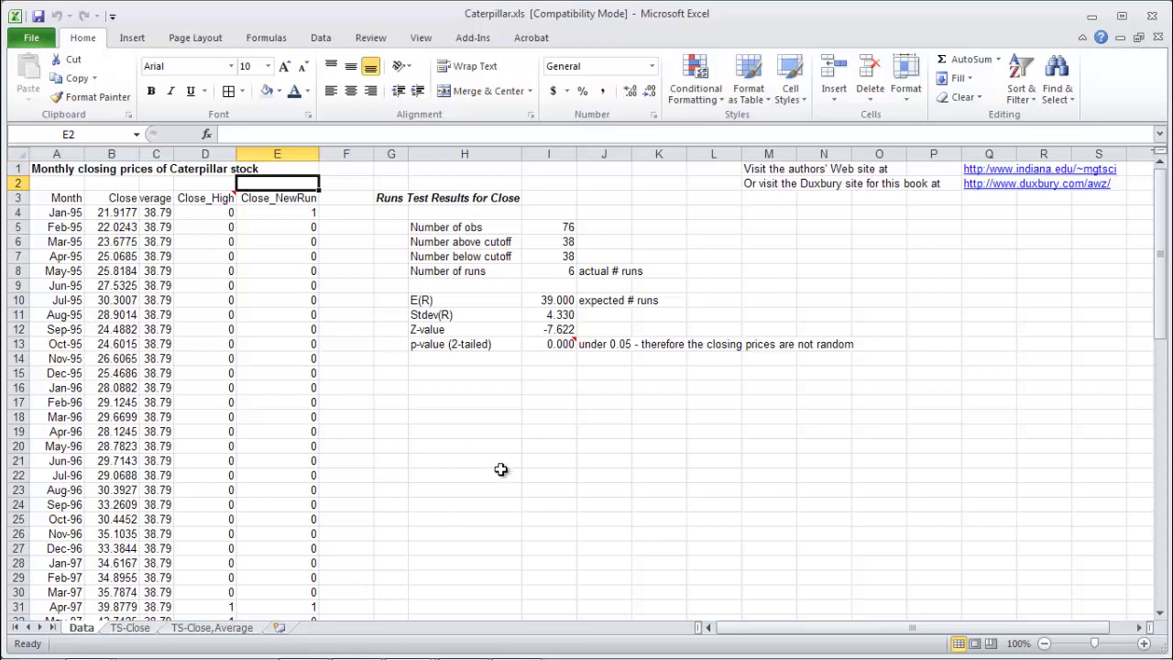
mouse_move(558, 344)
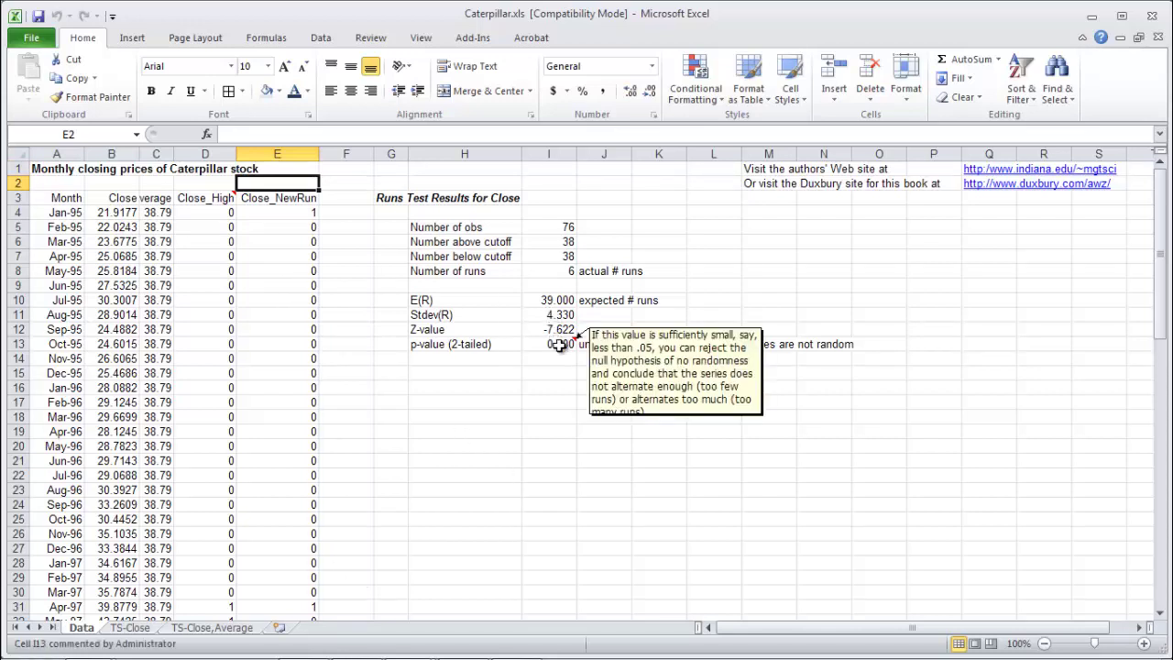